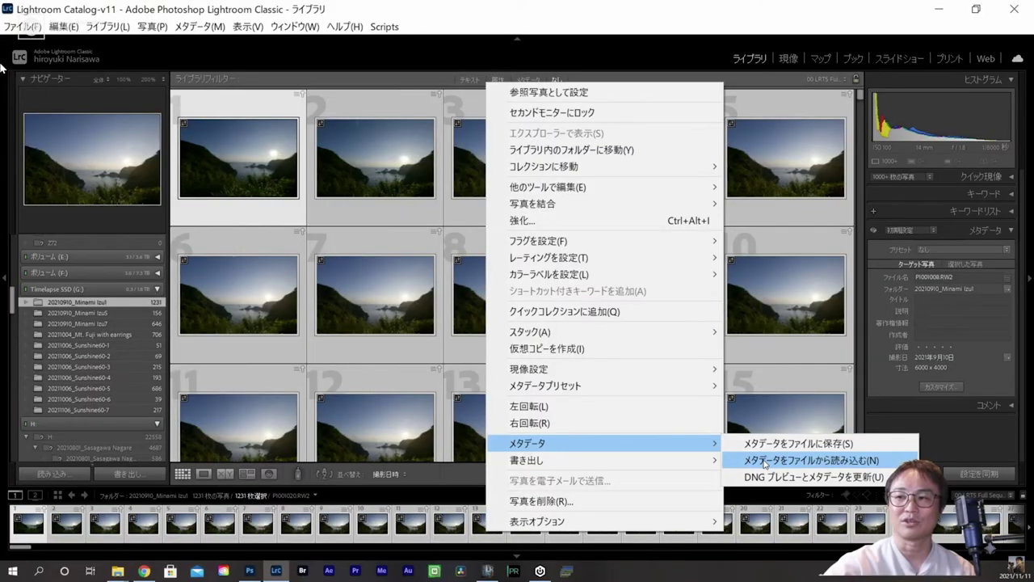
Read the selected timelapse photos' metadata back from their files.
{"action": "left_click", "coordinate": [764, 461]}
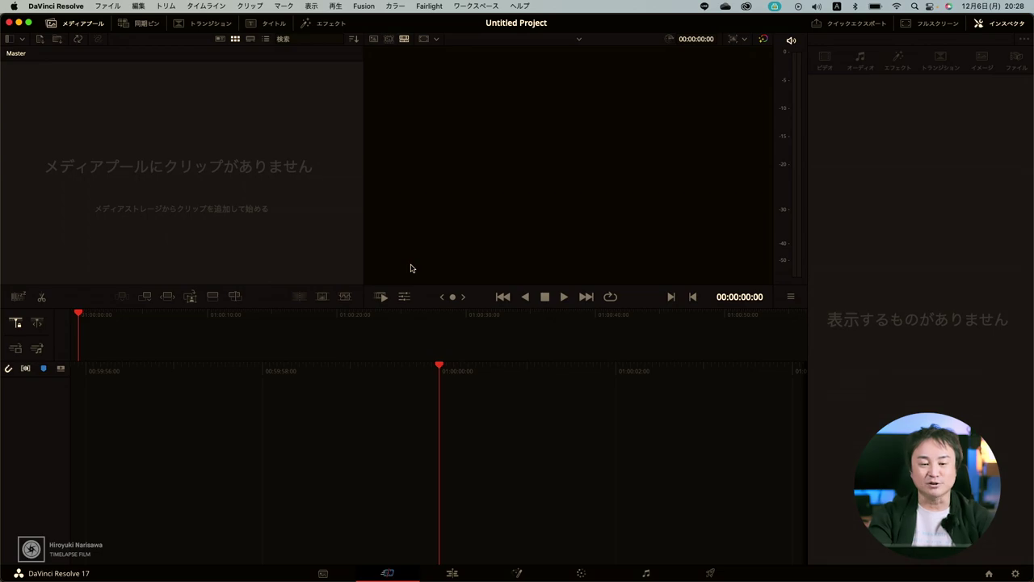
{"action": "left_click", "coordinate": [66, 6]}
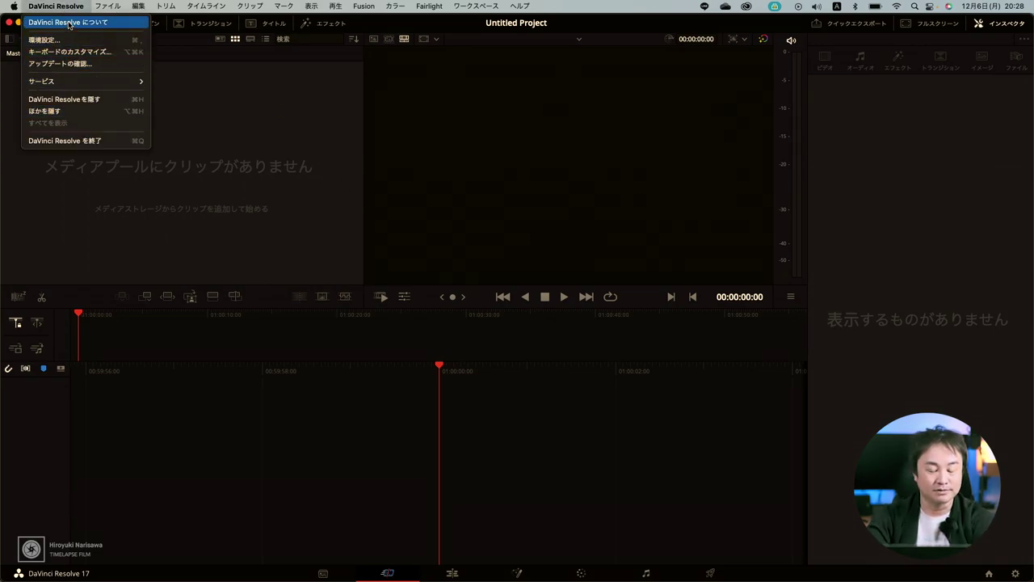
{"action": "left_click", "coordinate": [68, 22]}
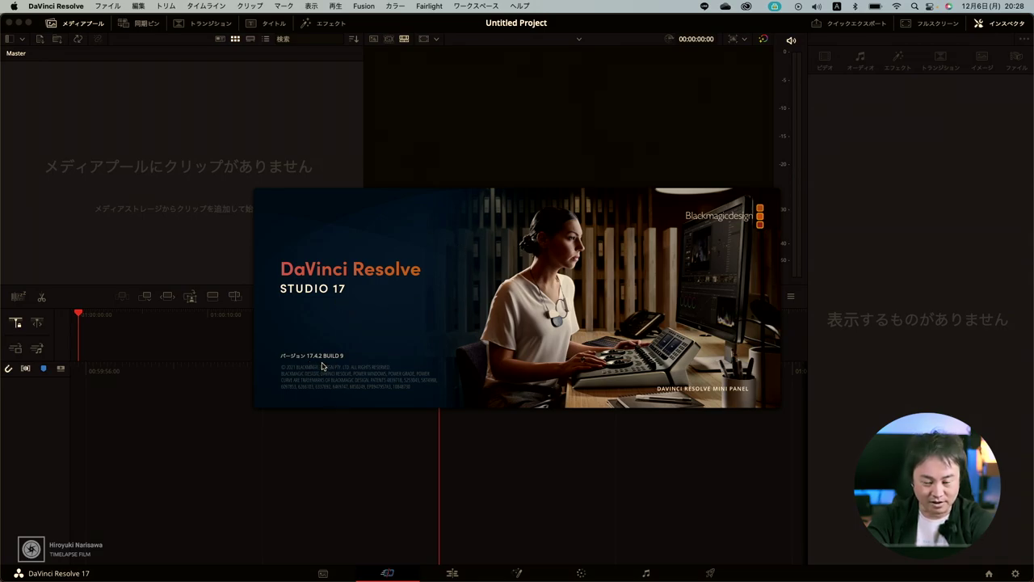
{"action": "left_click", "coordinate": [259, 328]}
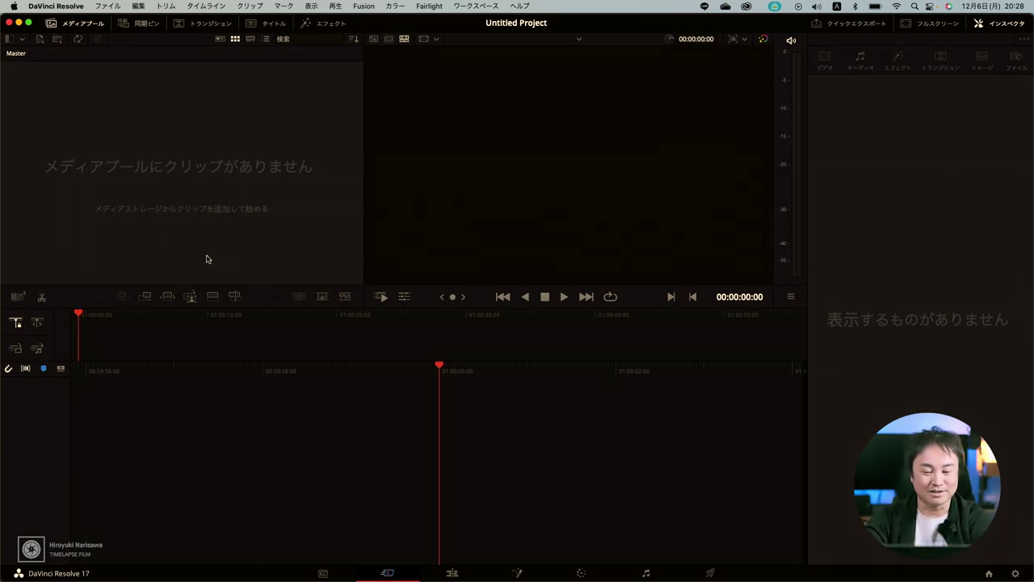
{"action": "left_click", "coordinate": [324, 573]}
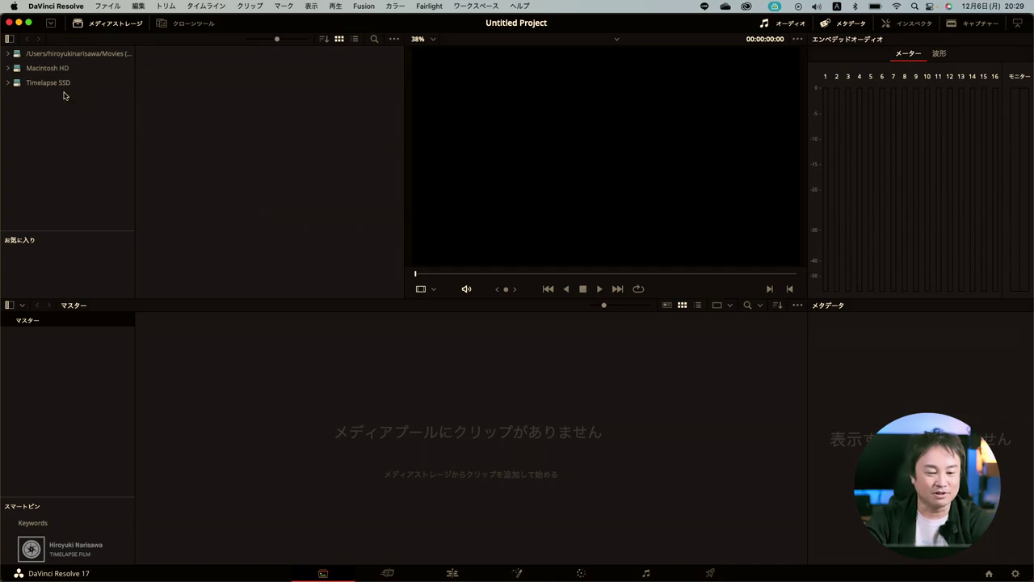
Expand Timelapse SSD and preview frames DSC_0001.jpg, DSC_0002.jpg and DSC_0006.jpg.
{"action": "left_click", "coordinate": [8, 83]}
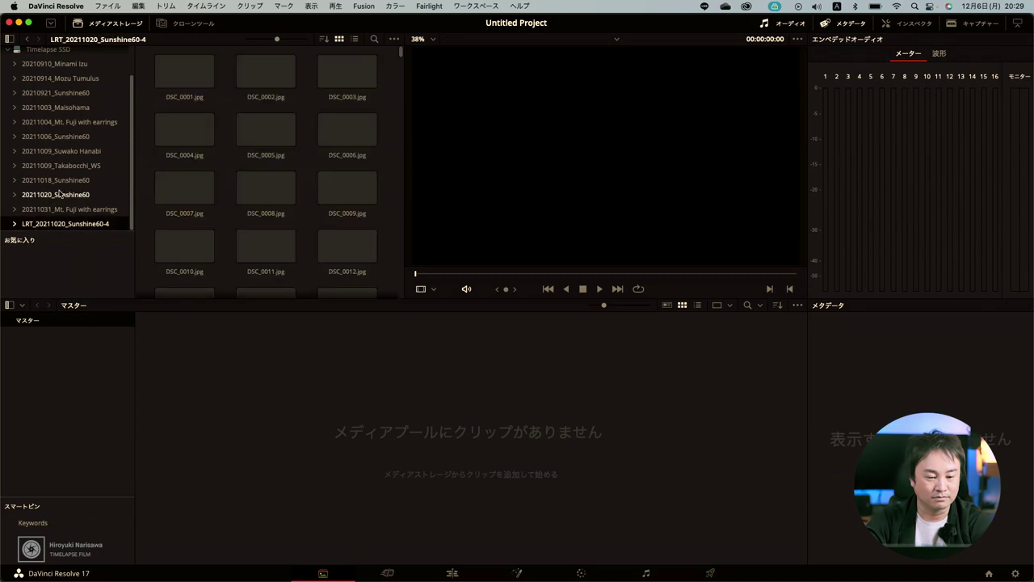
{"action": "left_click", "coordinate": [188, 83]}
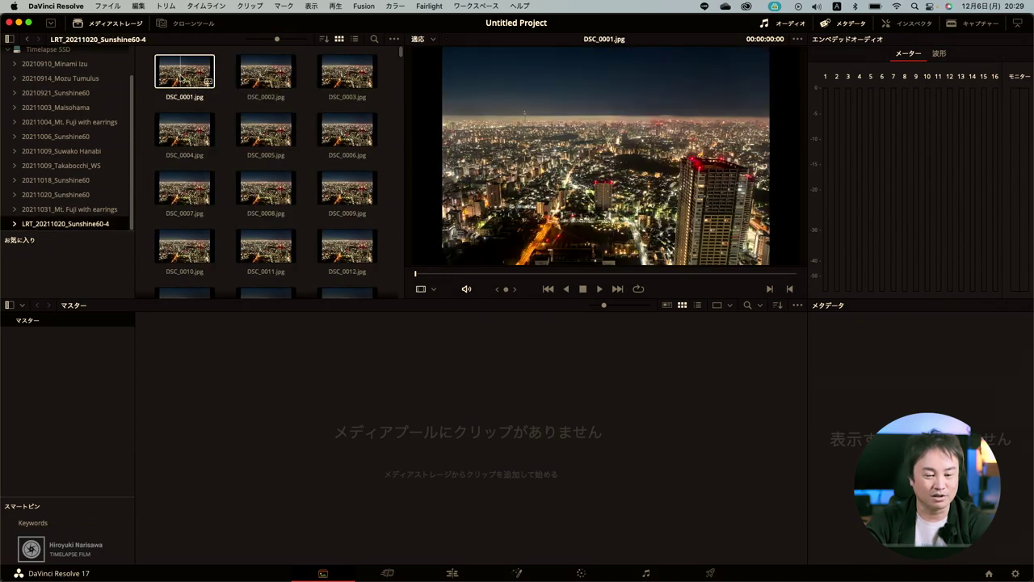
{"action": "left_click", "coordinate": [264, 89]}
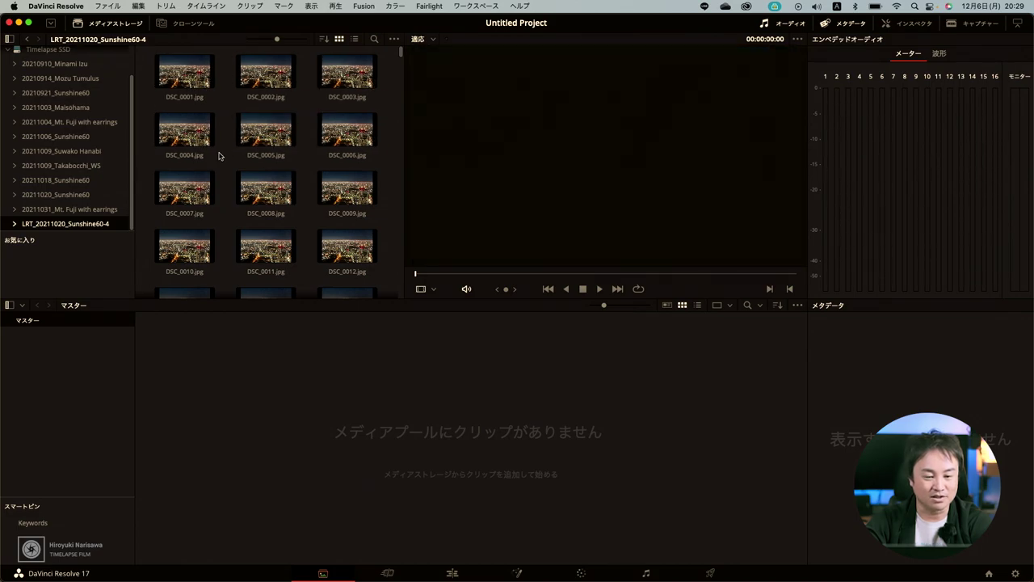
{"action": "left_click", "coordinate": [340, 141]}
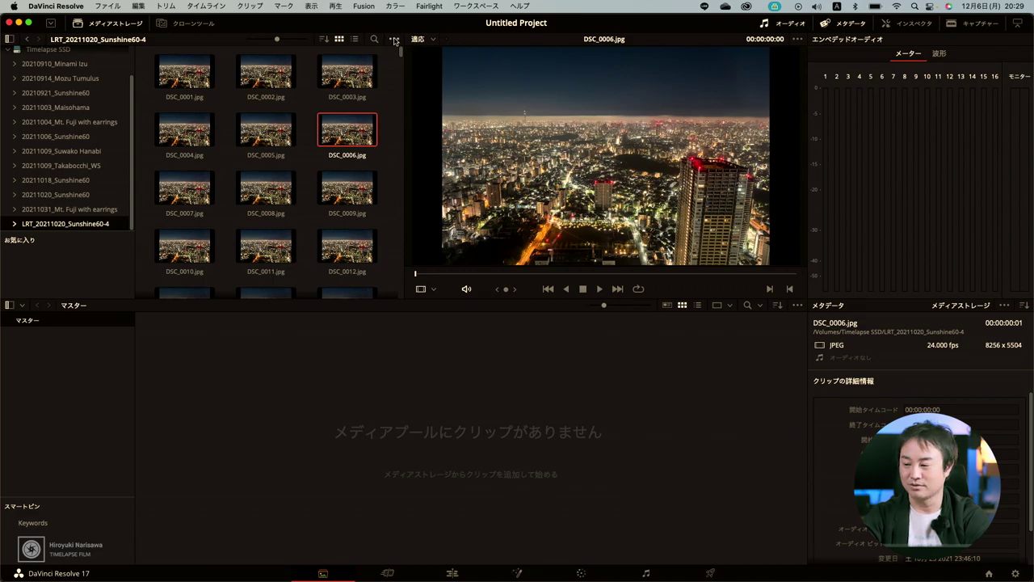
{"action": "left_click", "coordinate": [393, 39]}
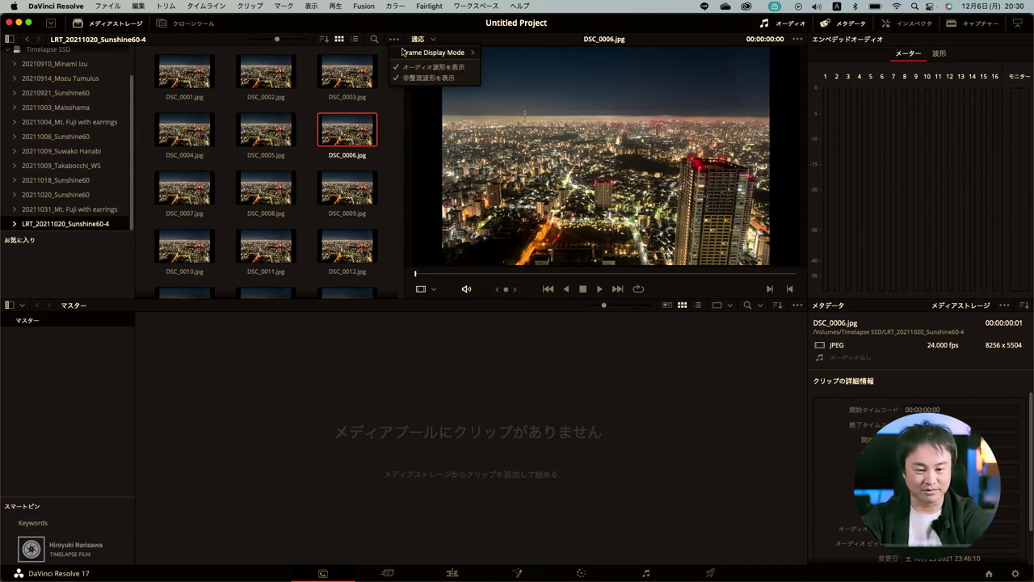
Set Frame Display Mode to Sequence, then select and play through DSC_[0001-1100].jpg.
{"action": "mouse_move", "coordinate": [406, 56]}
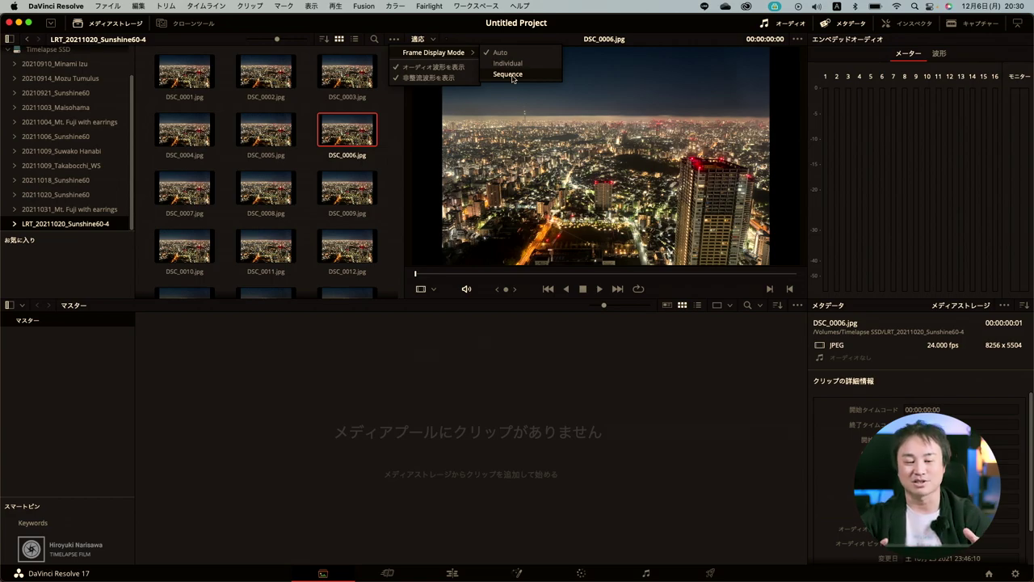
{"action": "left_click", "coordinate": [512, 76]}
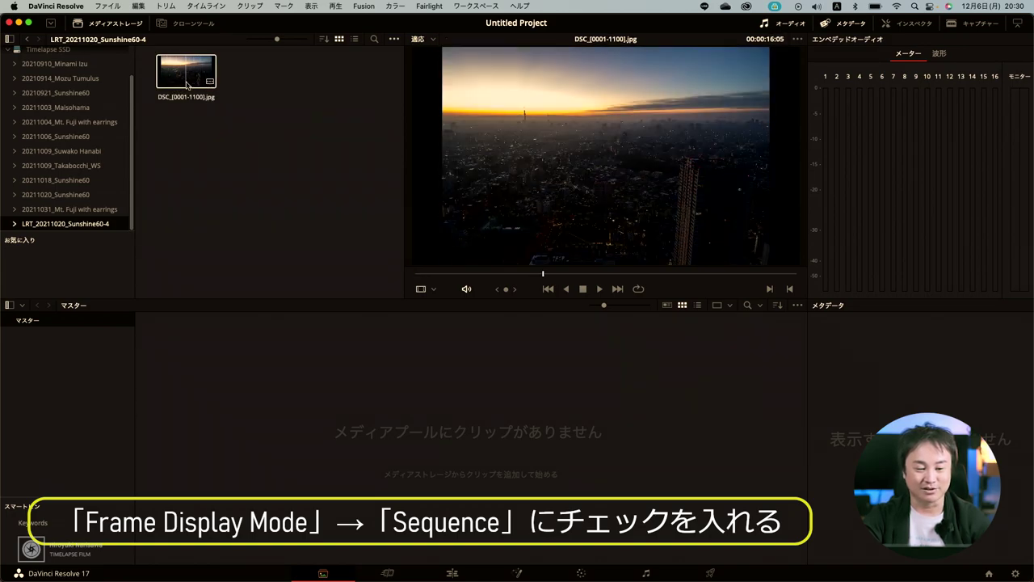
{"action": "left_click", "coordinate": [190, 79]}
{"action": "left_click_drag", "start_coordinate": [506, 289], "coordinate": [578, 296]}
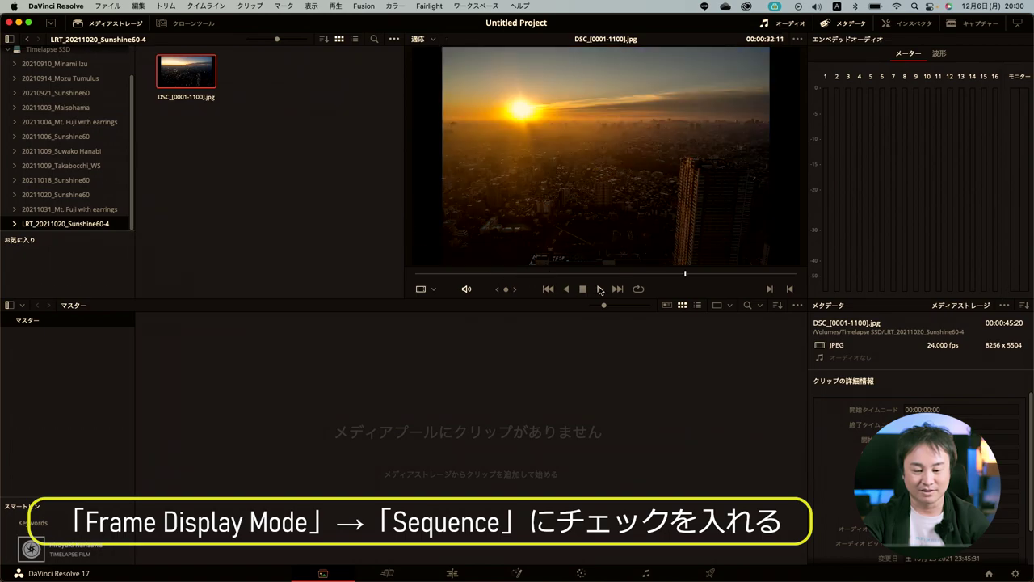
{"action": "left_click", "coordinate": [436, 276]}
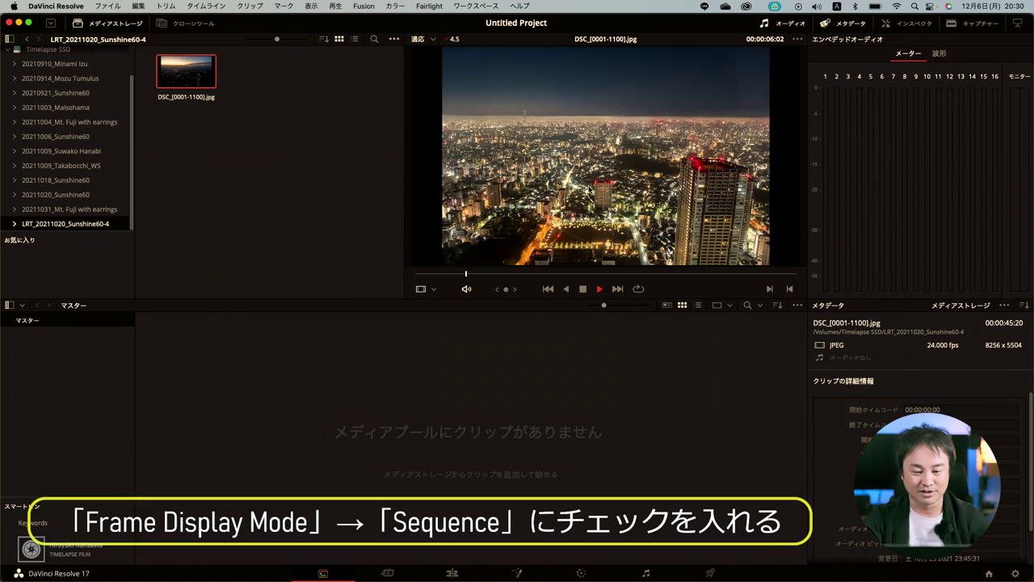
{"action": "key", "text": "space"}
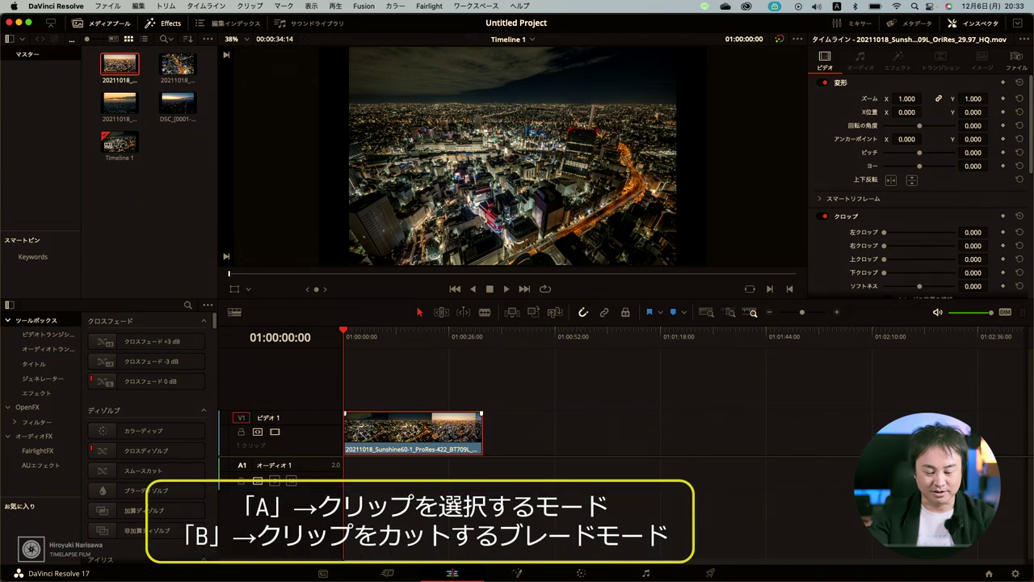
Blade the Sunshine60-1 clip on V1 at about 01:00:08:10 and 01:00:09:05.
{"action": "key", "text": "b"}
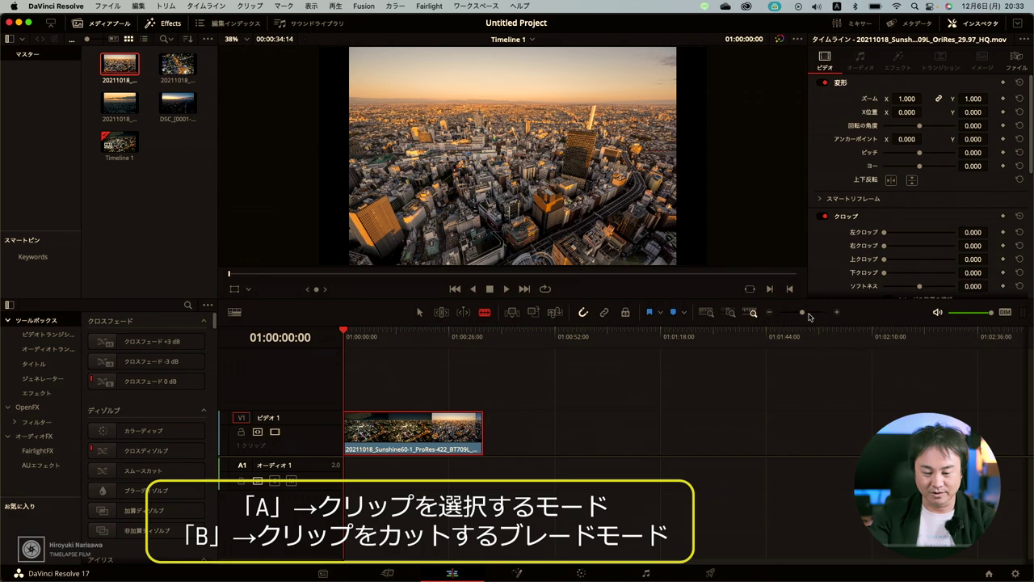
{"action": "left_click", "coordinate": [808, 315]}
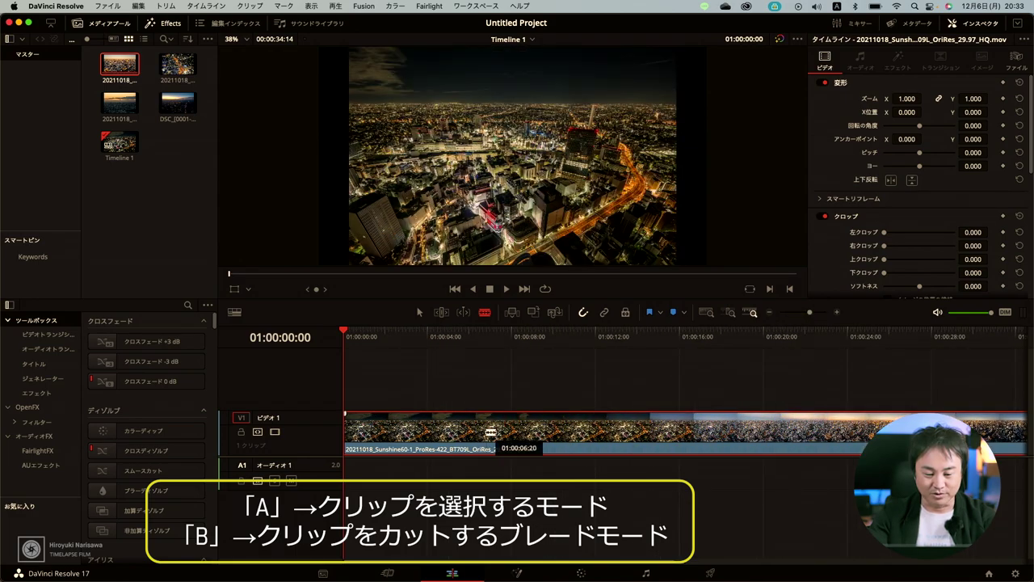
{"action": "left_click", "coordinate": [520, 430]}
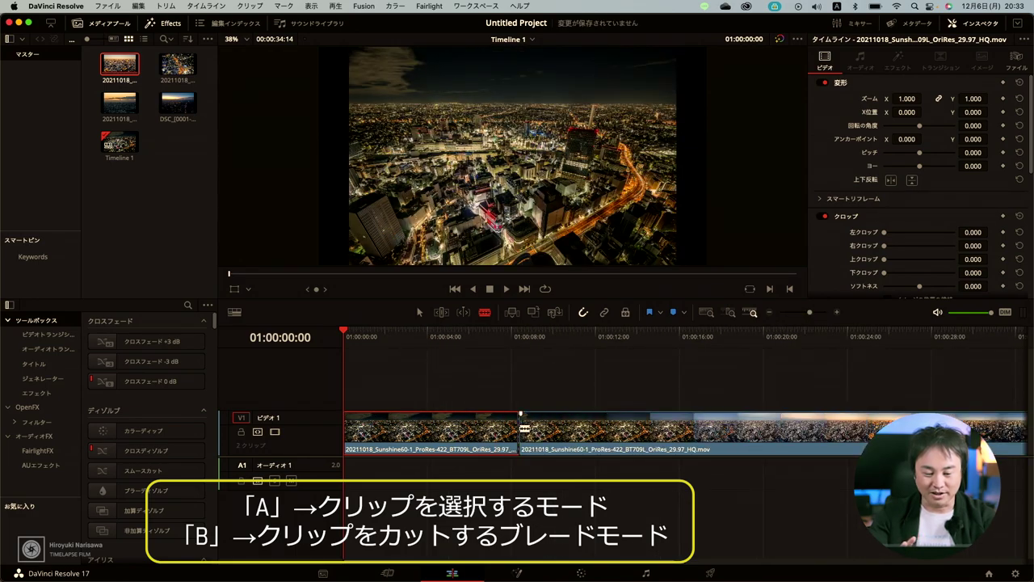
{"action": "left_click", "coordinate": [570, 430]}
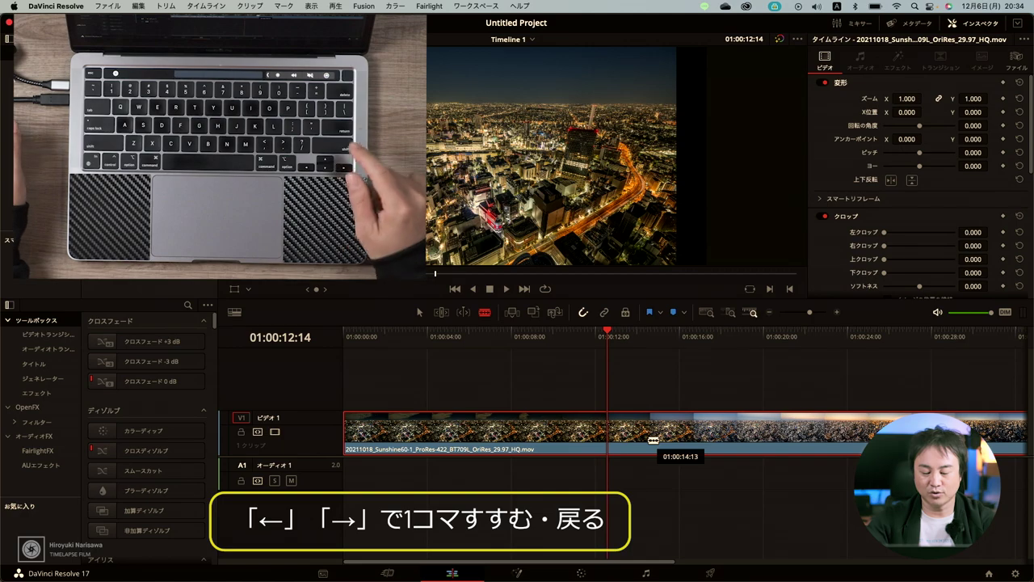
Nudge the playhead a frame each way near 01:00:12:14, then switch back to the Selection tool.
{"action": "key", "text": "Right"}
{"action": "key", "text": "Right"}
{"action": "key", "text": "Right"}
{"action": "key", "text": "Right"}
{"action": "key", "text": "Right"}
{"action": "key", "text": "Left"}
{"action": "key", "text": "Left"}
{"action": "key", "text": "Left"}
{"action": "key", "text": "Left"}
{"action": "key", "text": "Left"}
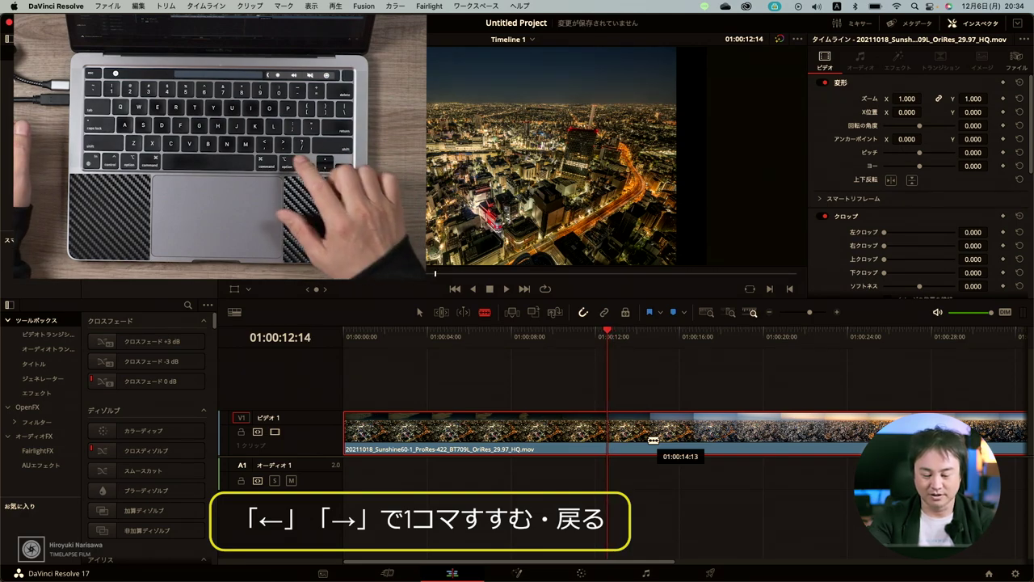
{"action": "key", "text": "a"}
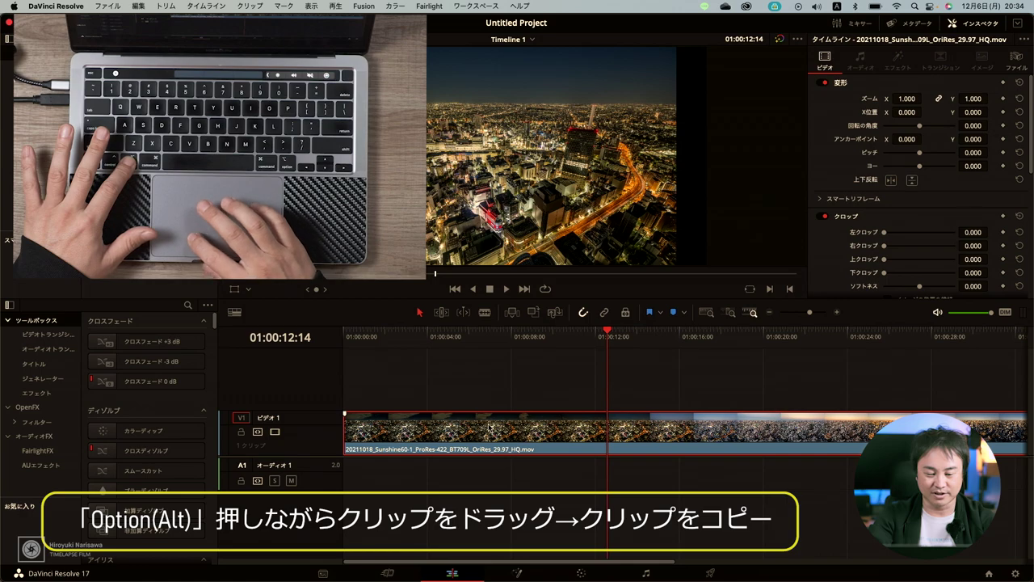
{"action": "left_click_drag", "start_coordinate": [490, 426], "coordinate": [491, 392], "text": "alt"}
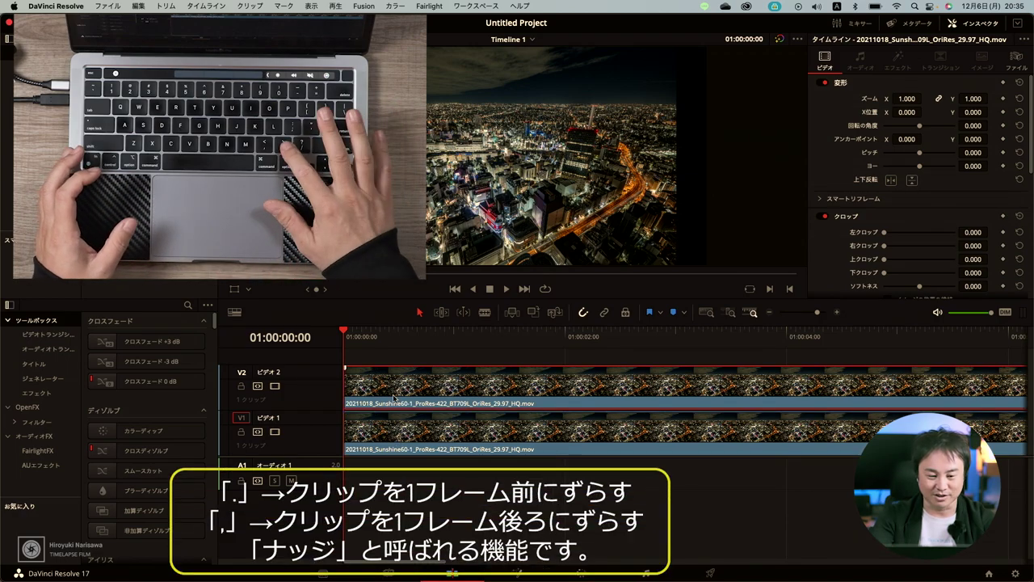
{"action": "key", "text": "period"}
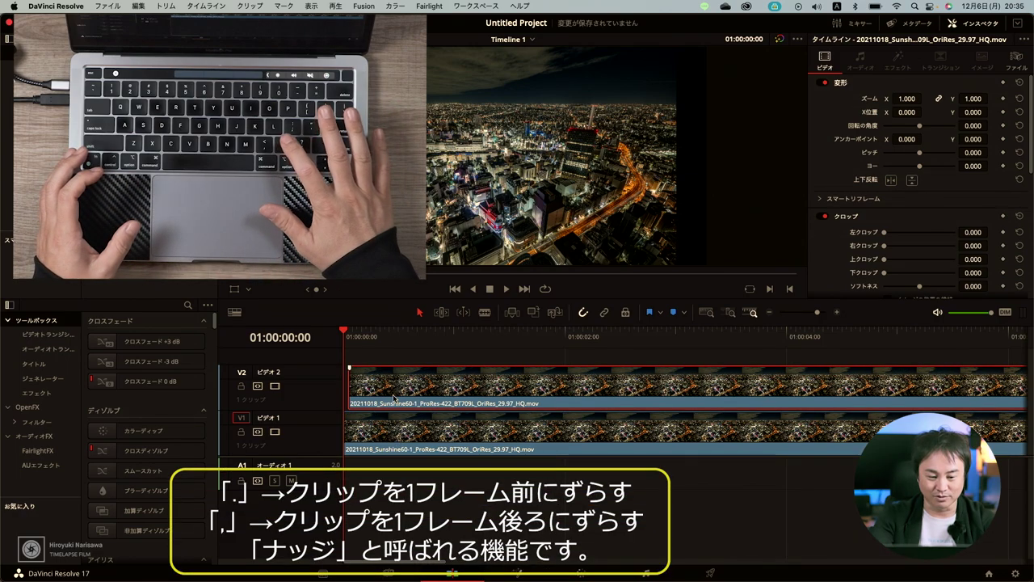
{"action": "key", "text": "period"}
{"action": "key", "text": "period"}
{"action": "key", "text": "comma"}
{"action": "key", "text": "comma"}
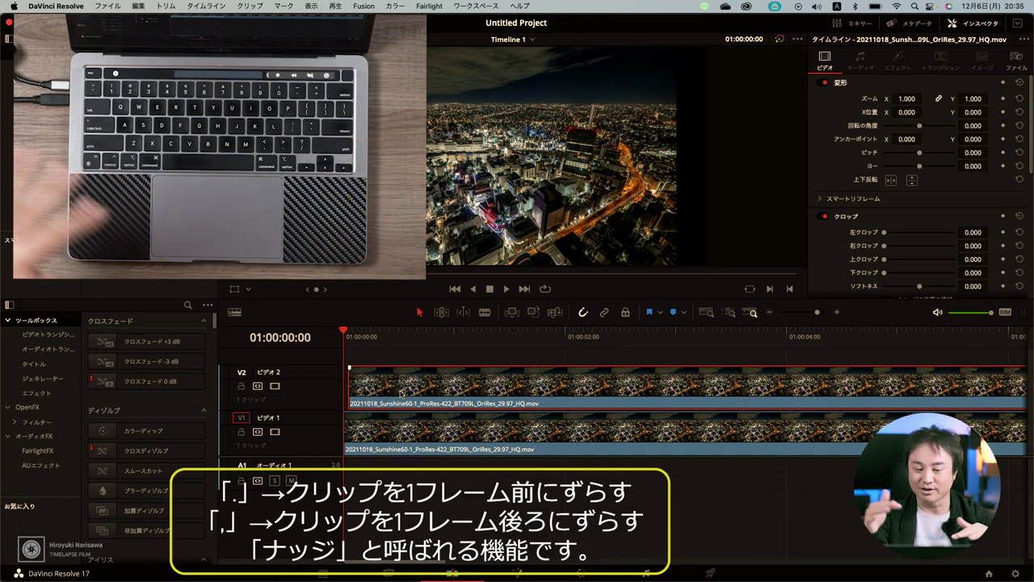
{"action": "key", "text": "period"}
{"action": "key", "text": "comma"}
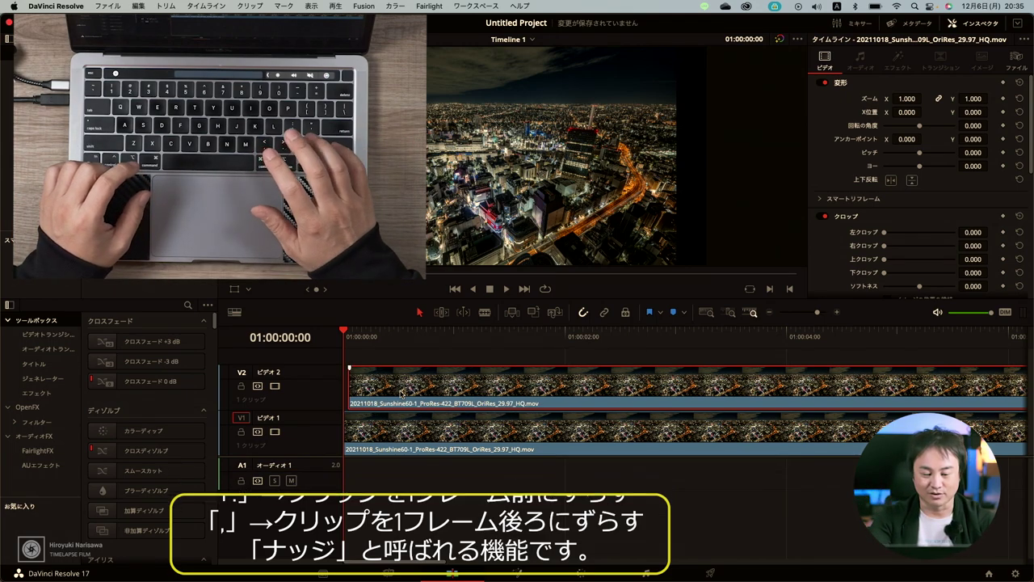
{"action": "key", "text": "BackSpace"}
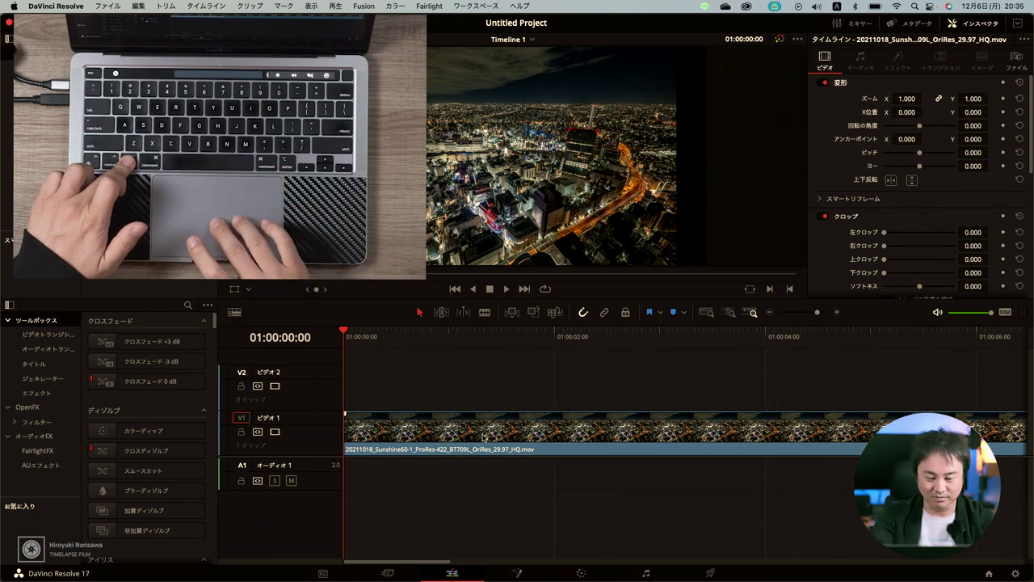
Zoom the timeline out and load ES_Billy Collins (Instrumental Version) into the source viewer.
{"action": "scroll", "coordinate": [483, 437], "scroll_direction": "down", "scroll_amount": 1}
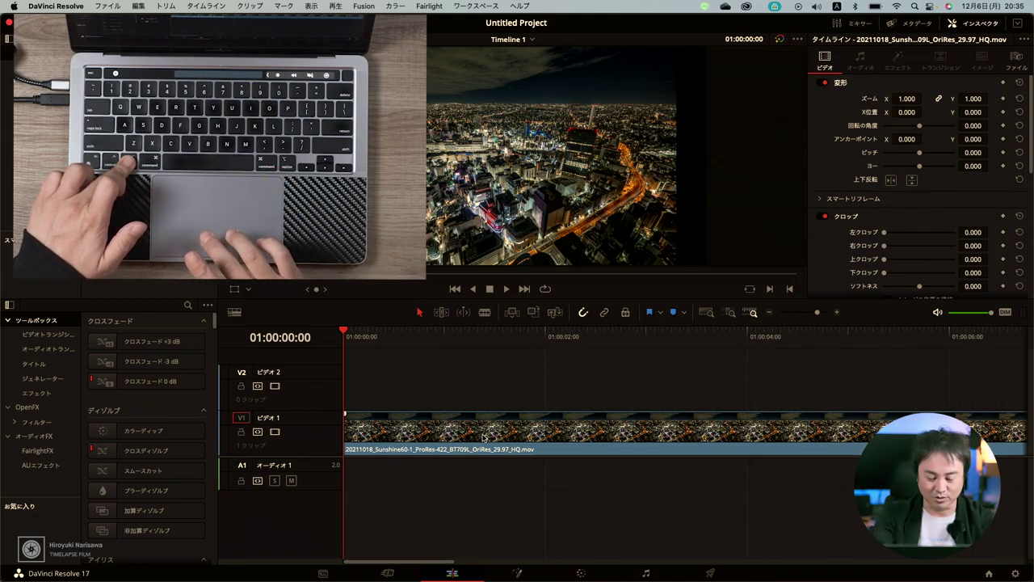
{"action": "scroll", "coordinate": [483, 437], "scroll_direction": "down", "scroll_amount": 5}
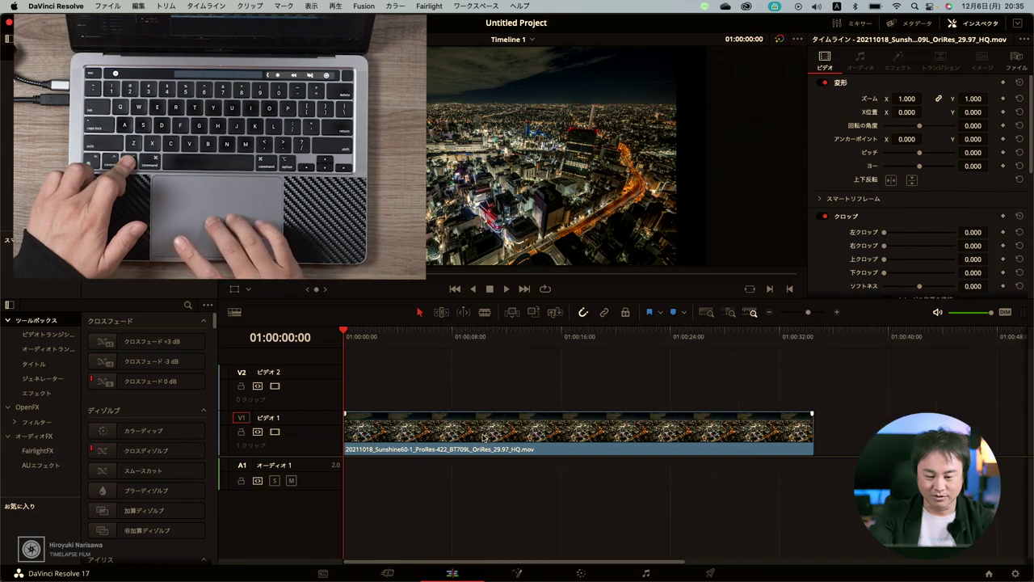
{"action": "scroll", "coordinate": [483, 436], "scroll_direction": "down", "scroll_amount": 3}
{"action": "scroll", "coordinate": [483, 437], "scroll_direction": "up", "scroll_amount": 2}
{"action": "scroll", "coordinate": [483, 437], "scroll_direction": "up", "scroll_amount": 3}
{"action": "scroll", "coordinate": [484, 436], "scroll_direction": "down", "scroll_amount": 4}
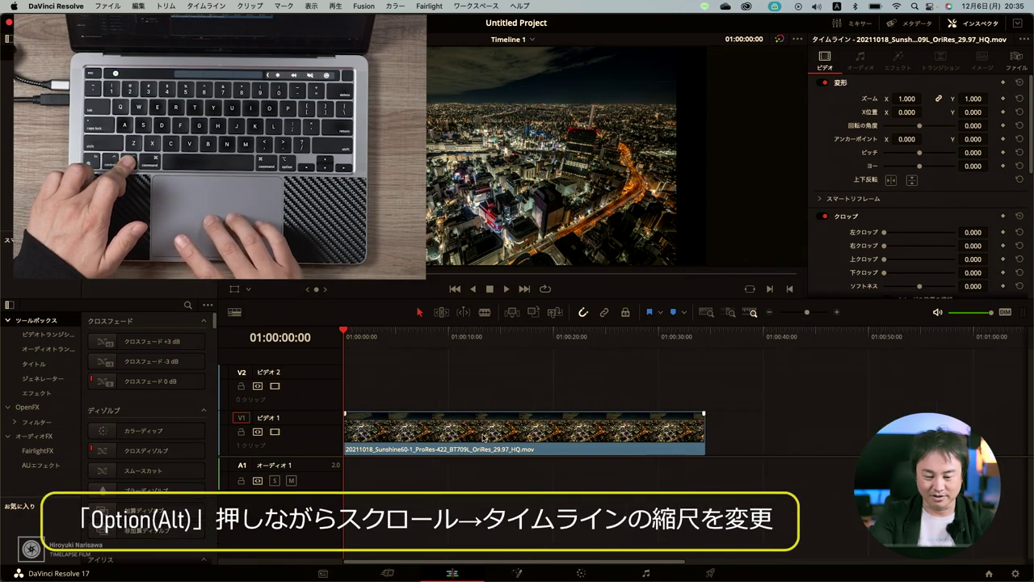
{"action": "scroll", "coordinate": [483, 437], "scroll_direction": "up", "scroll_amount": 1}
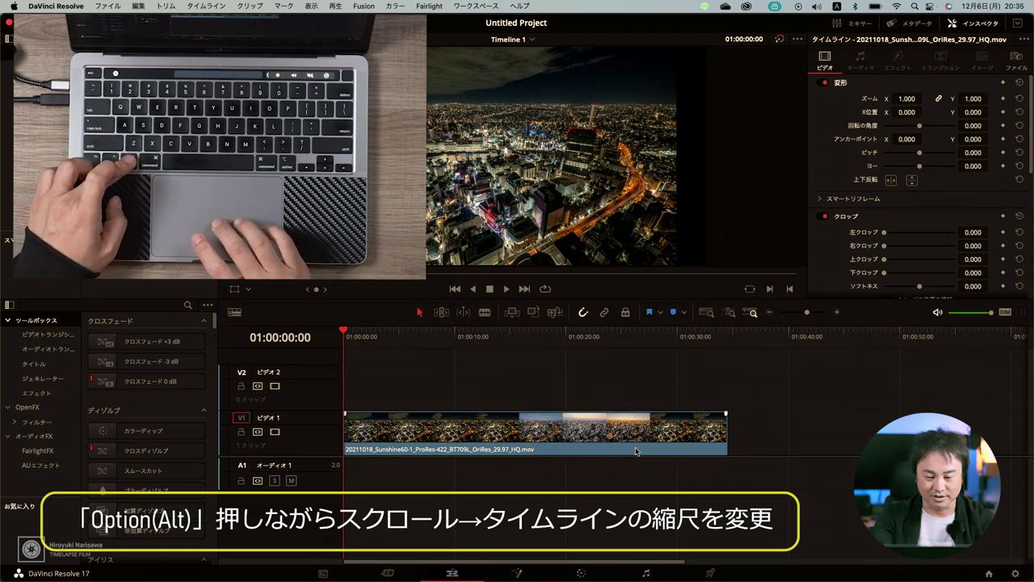
{"action": "scroll", "coordinate": [636, 450], "scroll_direction": "up", "scroll_amount": 2}
{"action": "scroll", "coordinate": [636, 451], "scroll_direction": "up", "scroll_amount": 2}
{"action": "scroll", "coordinate": [636, 451], "scroll_direction": "up", "scroll_amount": 2}
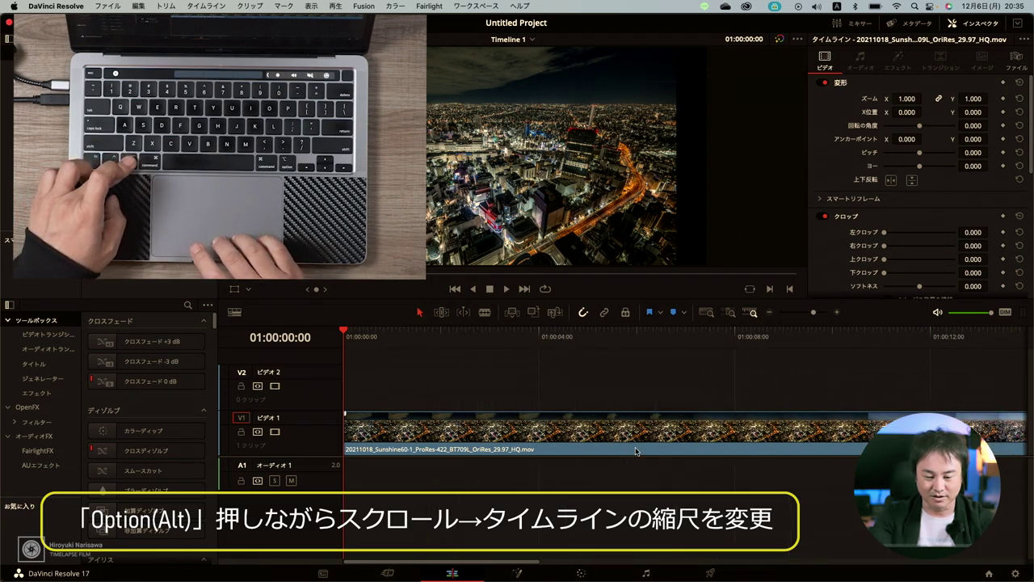
{"action": "scroll", "coordinate": [636, 451], "scroll_direction": "down", "scroll_amount": 2}
{"action": "scroll", "coordinate": [635, 451], "scroll_direction": "down", "scroll_amount": 1}
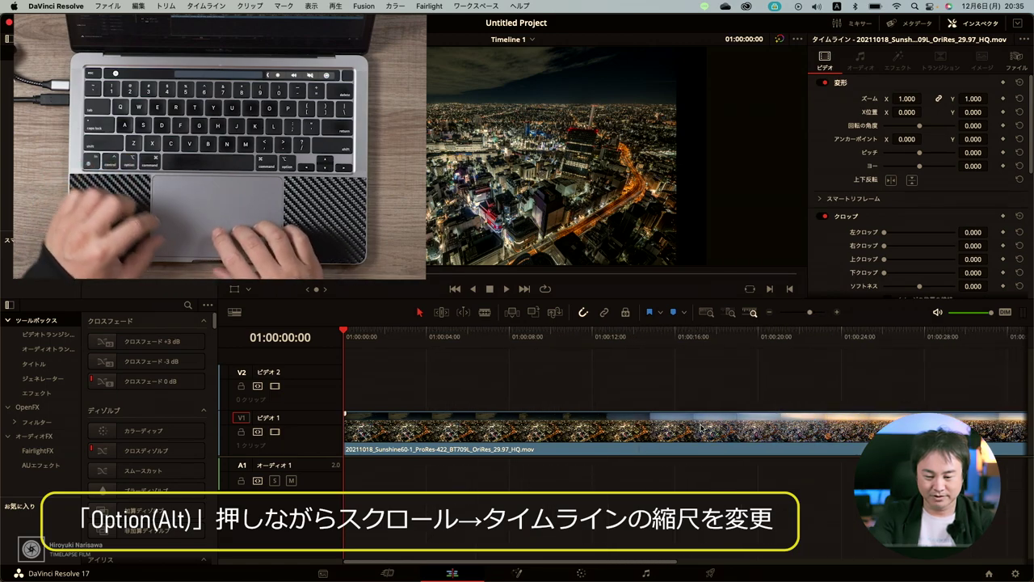
{"action": "mouse_move", "coordinate": [810, 312]}
{"action": "left_mouse_down"}
{"action": "mouse_move", "coordinate": [794, 312]}
{"action": "mouse_move", "coordinate": [809, 312]}
{"action": "left_mouse_up"}
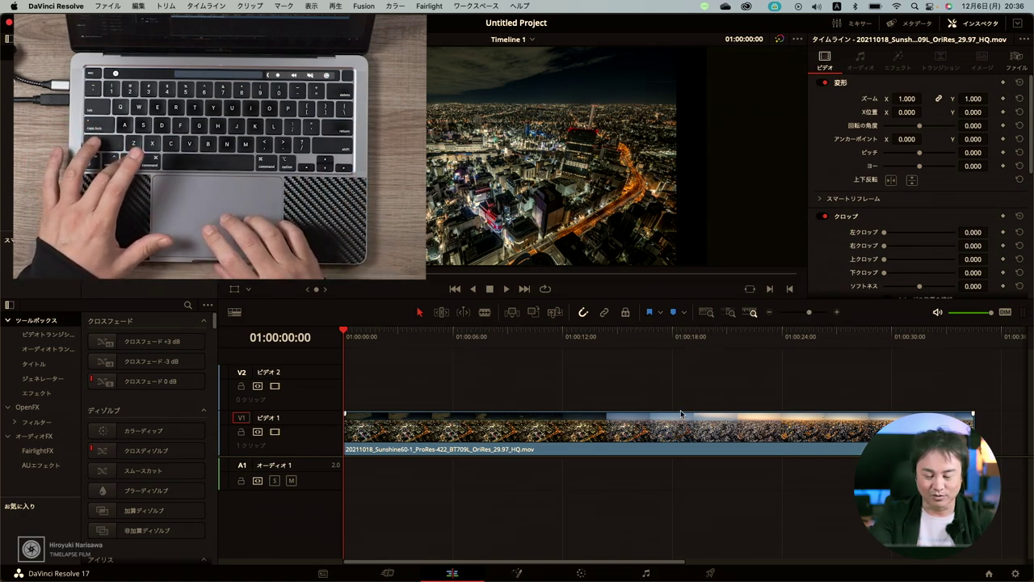
{"action": "scroll", "coordinate": [680, 409], "scroll_direction": "down", "scroll_amount": 5}
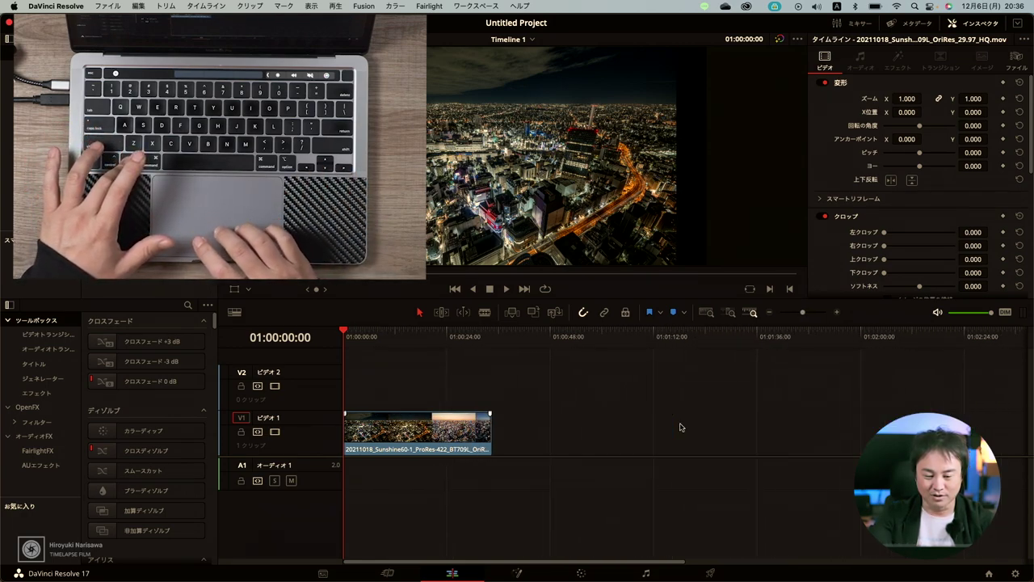
{"action": "scroll", "coordinate": [681, 420], "scroll_direction": "up", "scroll_amount": 3}
{"action": "scroll", "coordinate": [680, 426], "scroll_direction": "up", "scroll_amount": 3}
{"action": "scroll", "coordinate": [680, 427], "scroll_direction": "up", "scroll_amount": 2}
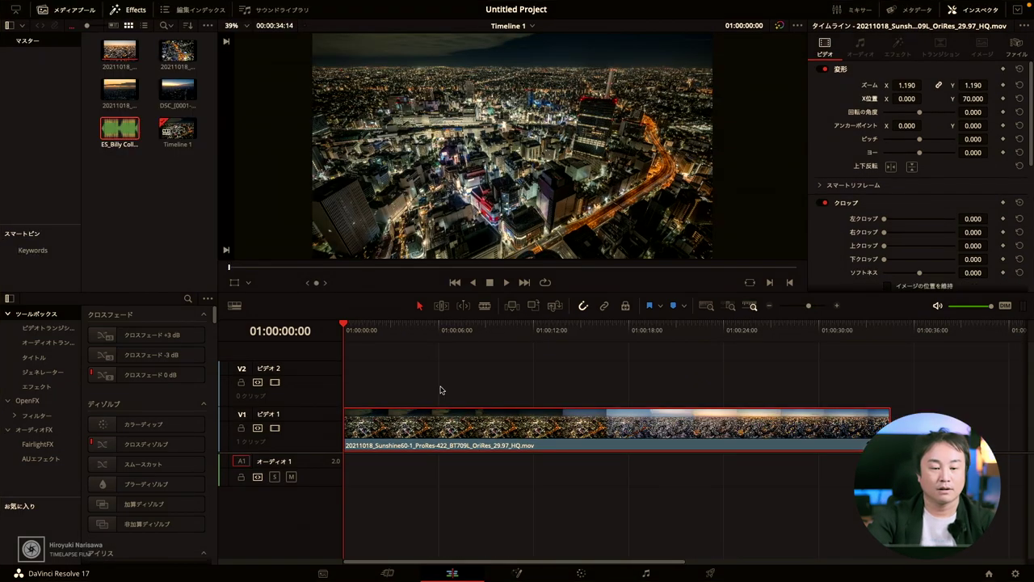
{"action": "double_click", "coordinate": [124, 132]}
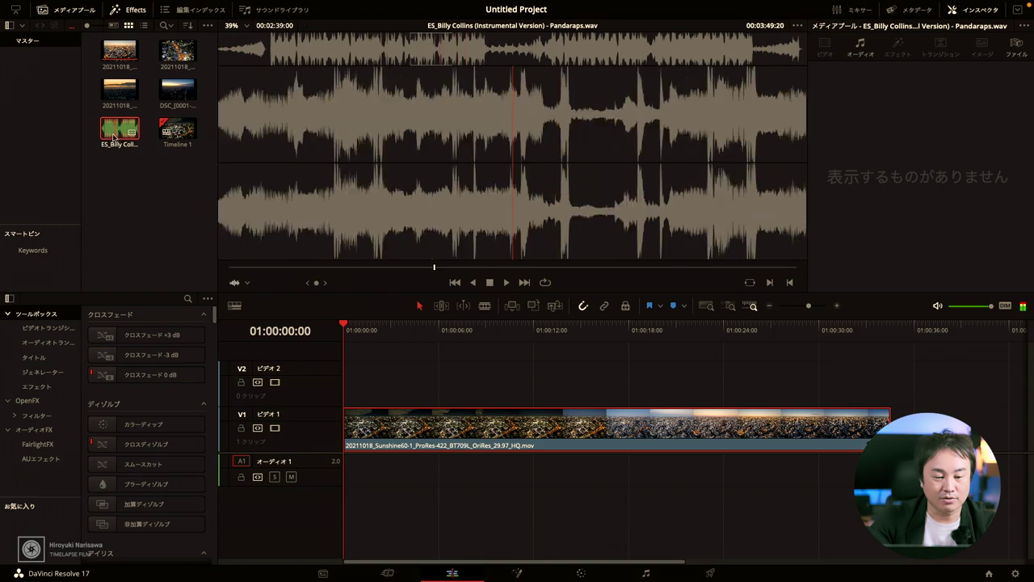
Drop the ES_Billy Collins track onto A1 under the timelapse and play it.
{"action": "mouse_move", "coordinate": [123, 132]}
{"action": "left_mouse_down"}
{"action": "mouse_move", "coordinate": [361, 449]}
{"action": "mouse_move", "coordinate": [349, 463]}
{"action": "left_mouse_up"}
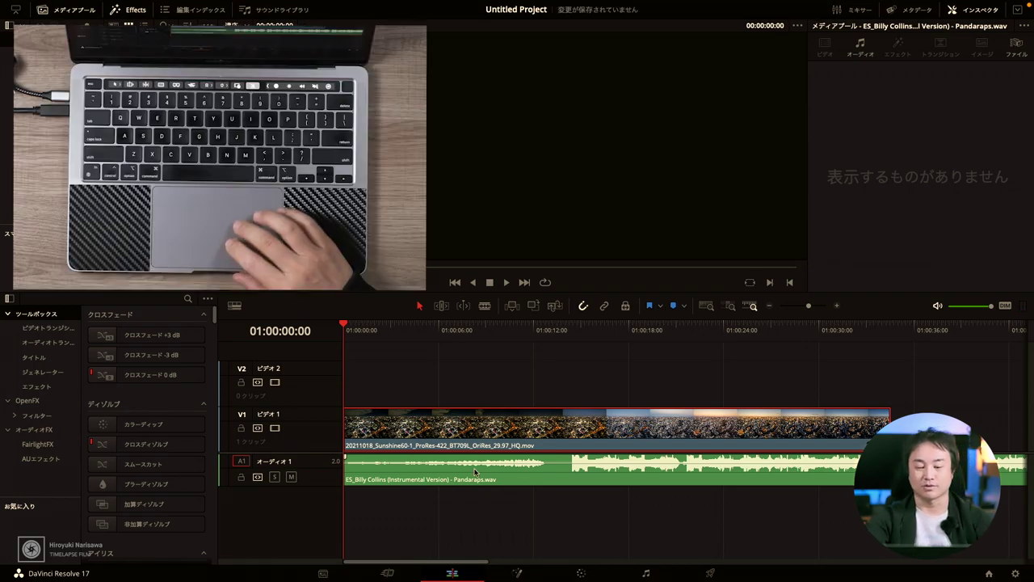
{"action": "left_click", "coordinate": [475, 472]}
{"action": "key", "text": "space"}
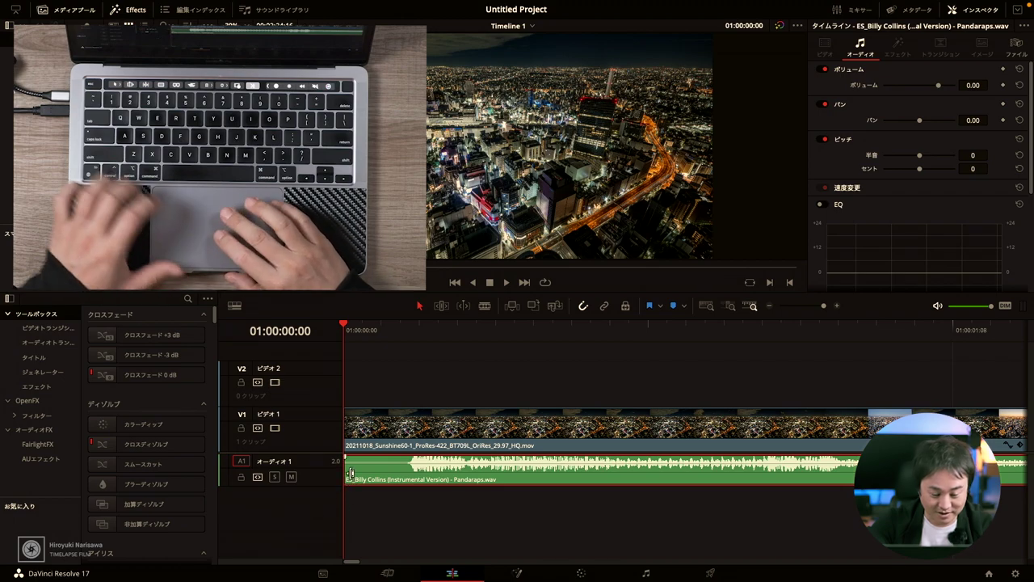
Cut off and delete the music's first few frames, close the gap so it starts at 01:00:00:00.
{"action": "key", "text": "b"}
{"action": "left_click", "coordinate": [408, 470]}
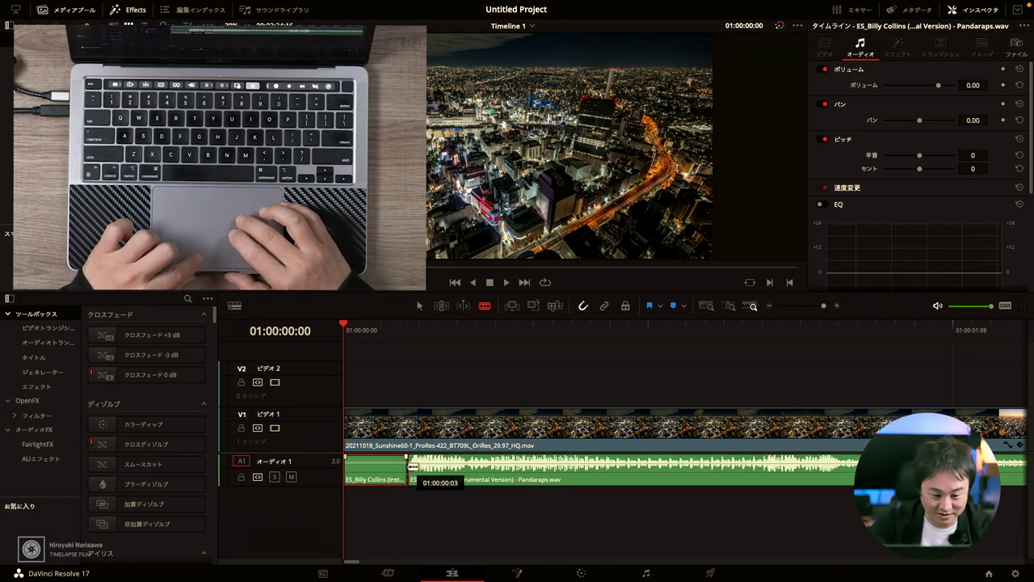
{"action": "key", "text": "a"}
{"action": "left_click", "coordinate": [378, 471]}
{"action": "key", "text": "BackSpace"}
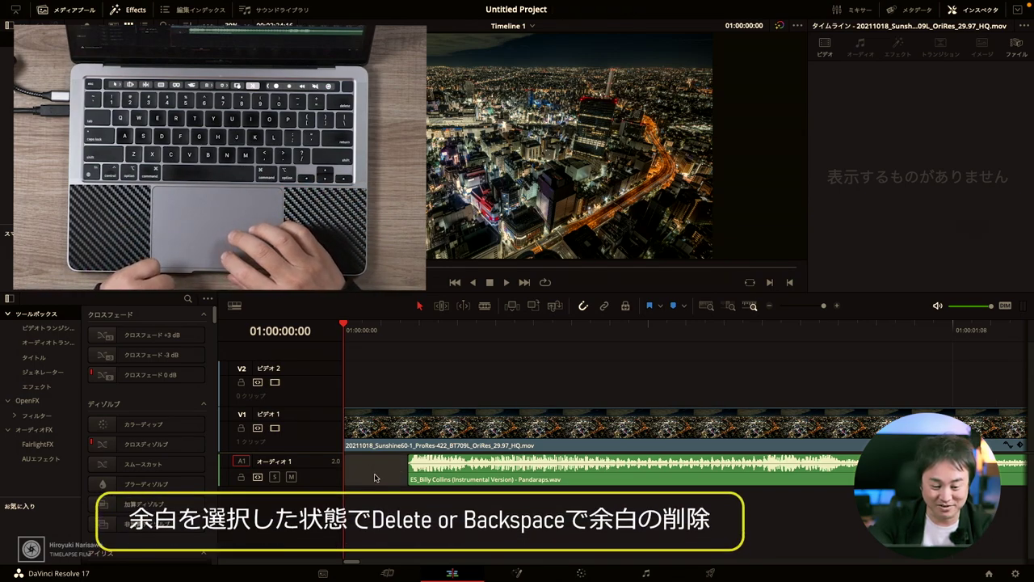
{"action": "left_click", "coordinate": [374, 478]}
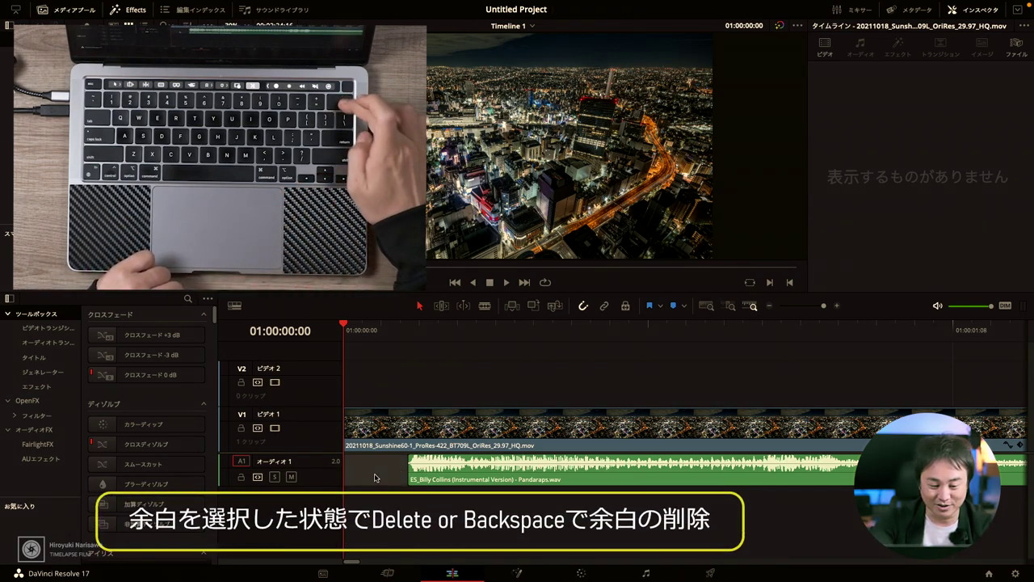
{"action": "key", "text": "BackSpace"}
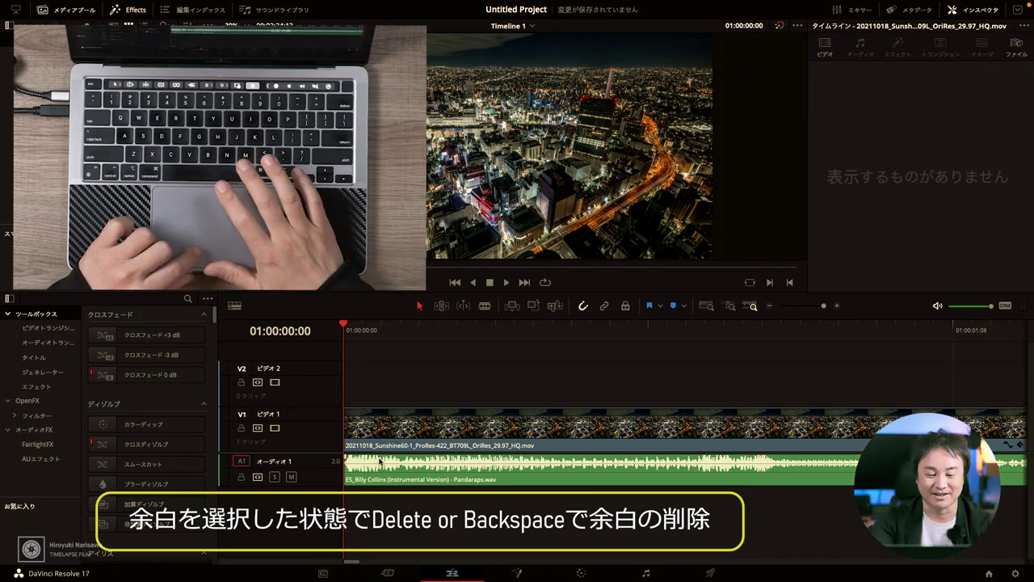
{"action": "key", "text": "space"}
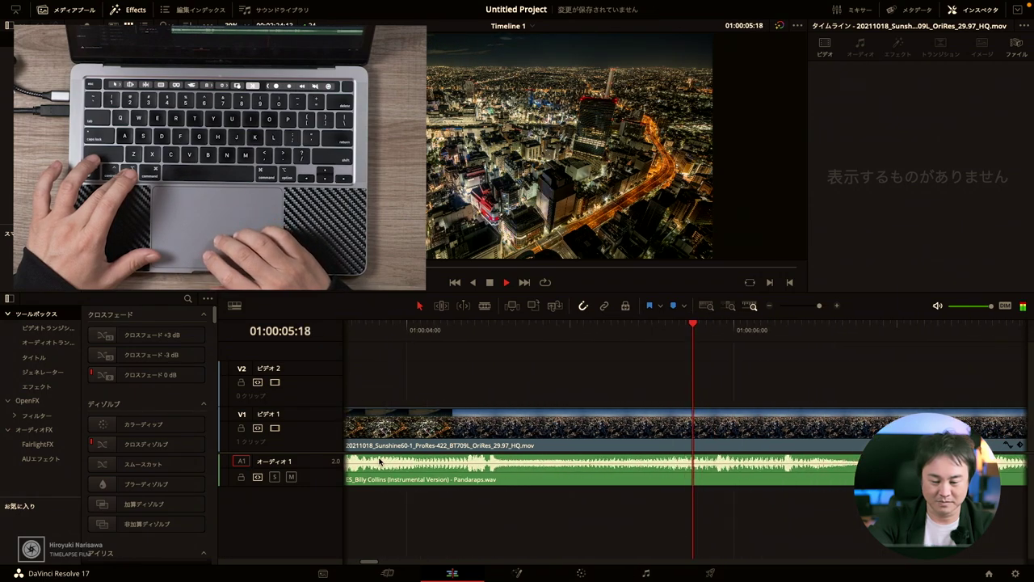
Play the timelapse over the music, return to the start, and select the V1 clip.
{"action": "scroll", "coordinate": [379, 460], "scroll_direction": "down", "scroll_amount": 5}
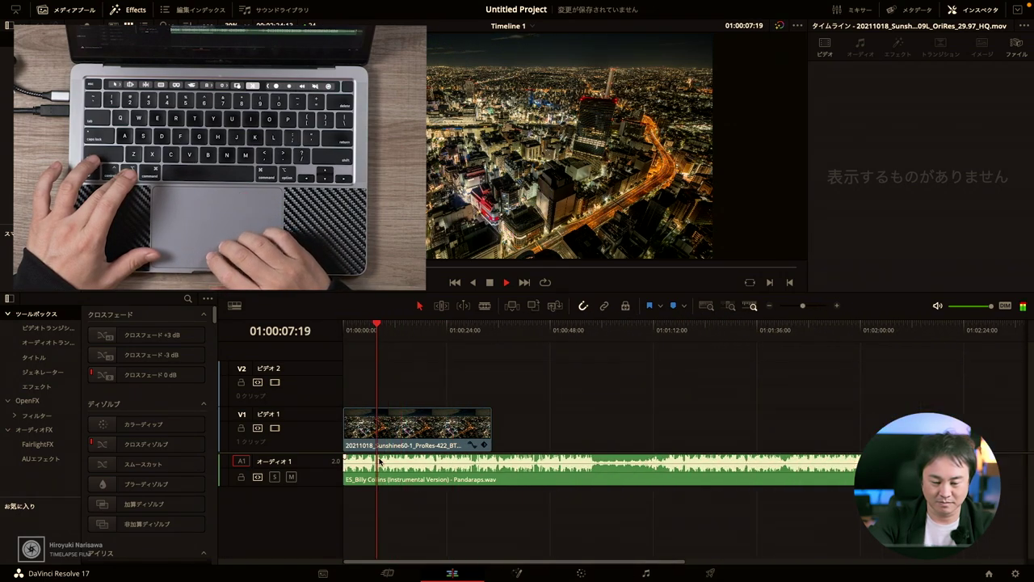
{"action": "scroll", "coordinate": [380, 460], "scroll_direction": "up", "scroll_amount": 1}
{"action": "scroll", "coordinate": [380, 461], "scroll_direction": "up", "scroll_amount": 1}
{"action": "scroll", "coordinate": [380, 461], "scroll_direction": "up", "scroll_amount": 2}
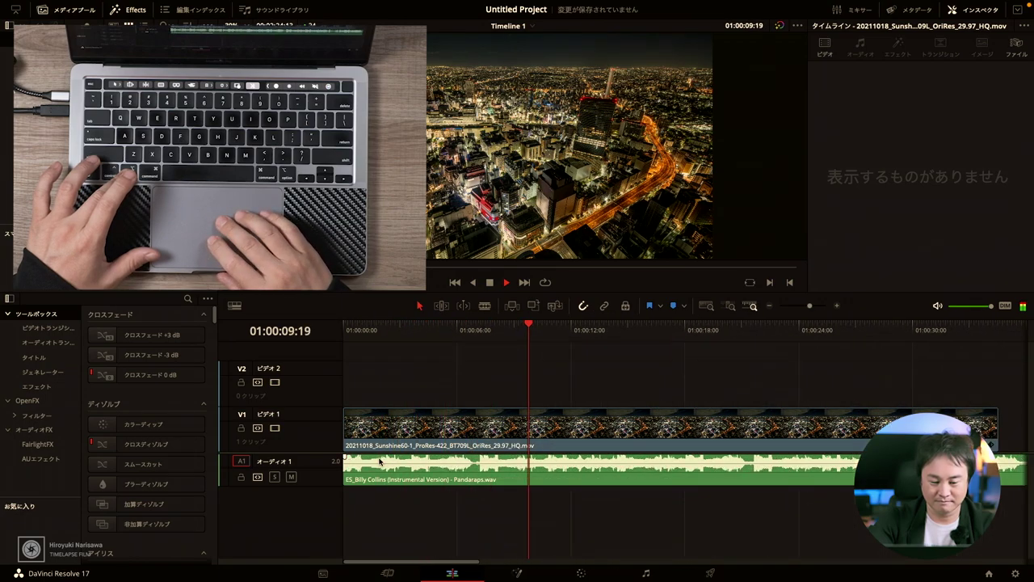
{"action": "scroll", "coordinate": [380, 461], "scroll_direction": "up", "scroll_amount": 1}
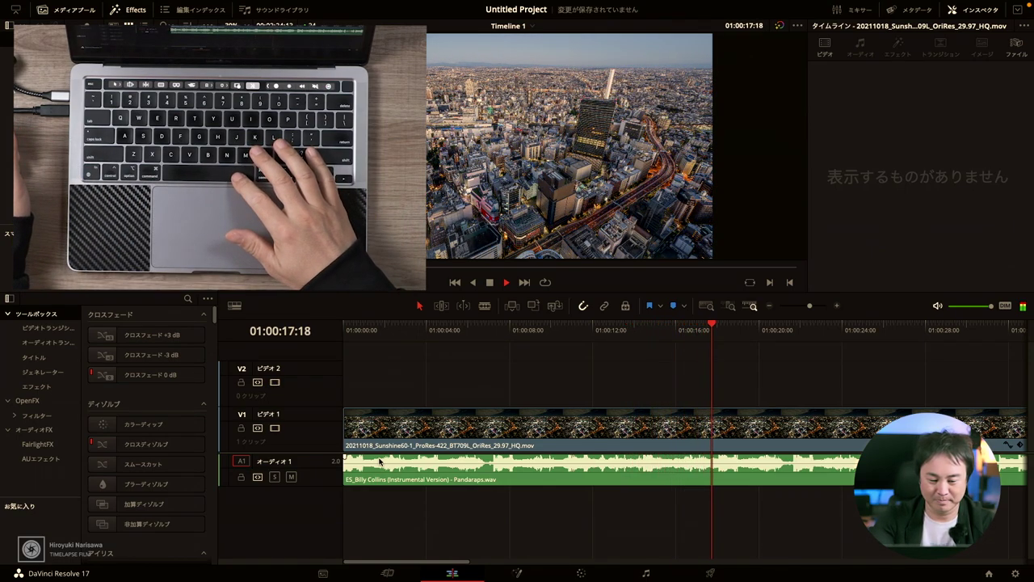
{"action": "key", "text": "k"}
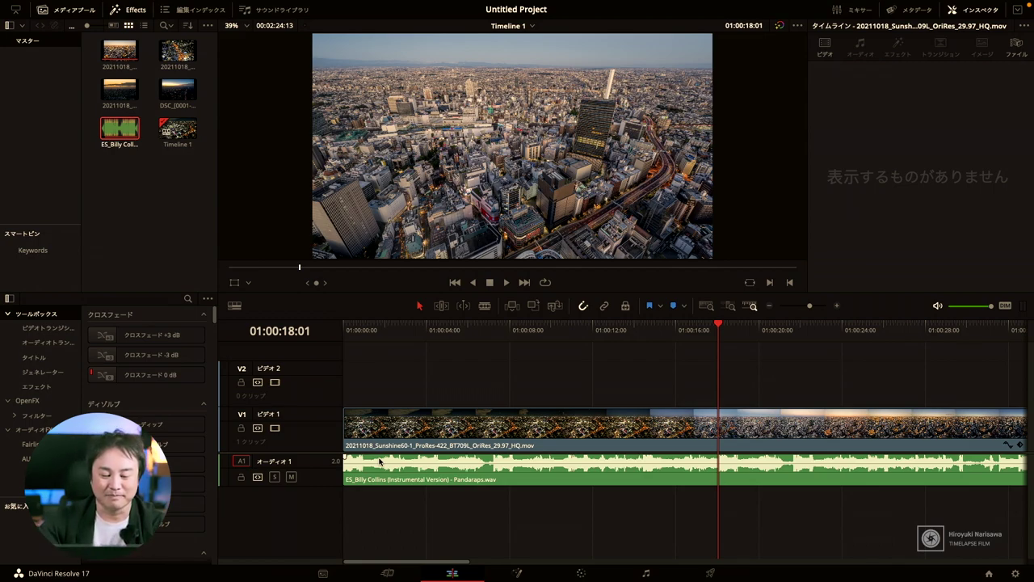
{"action": "left_click_drag", "start_coordinate": [397, 330], "coordinate": [326, 336]}
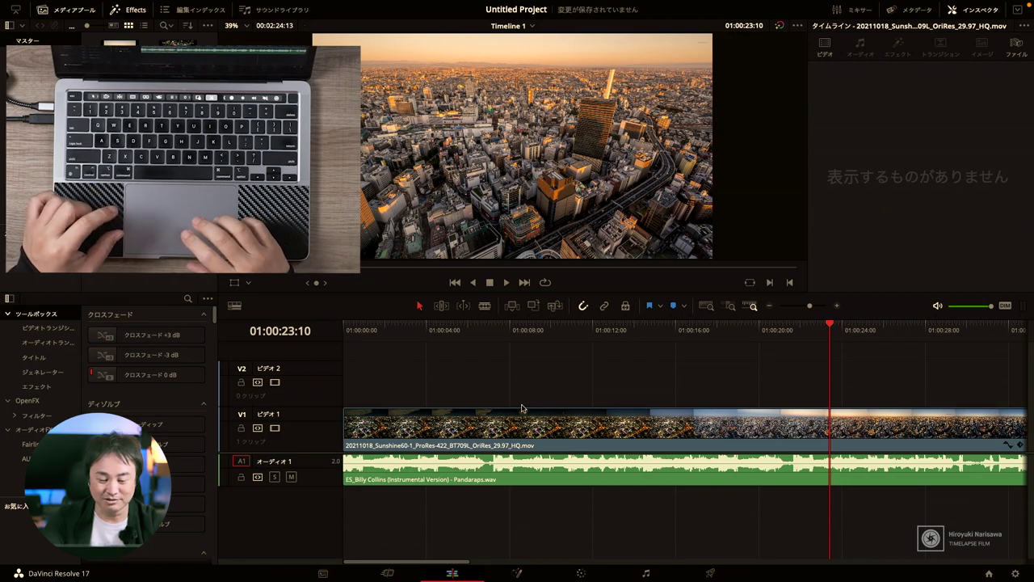
{"action": "left_click", "coordinate": [580, 434]}
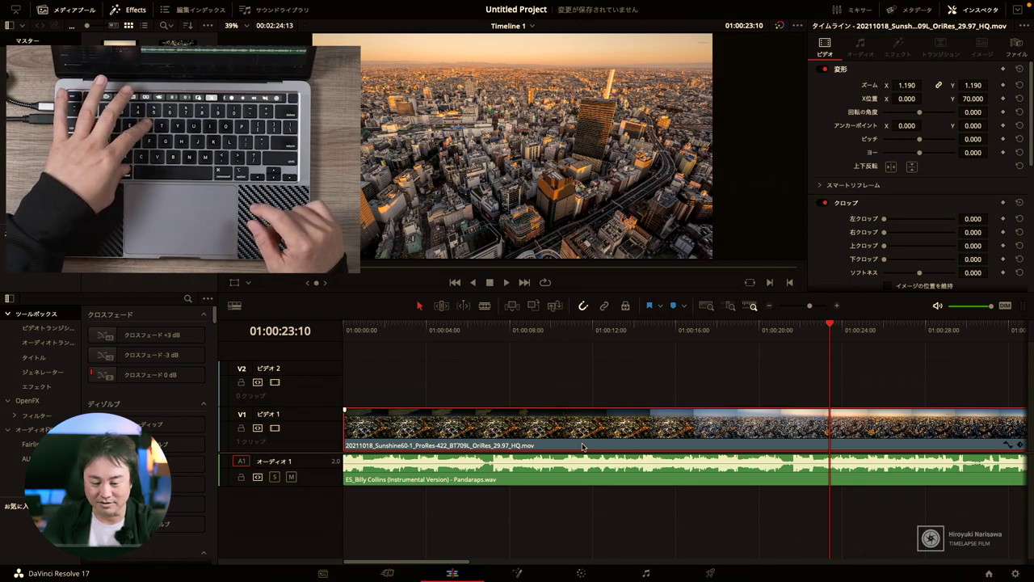
Show Retime Controls and drag the V1 clip's speed handle to speed it up, then preview.
{"action": "key", "text": "ctrl+r"}
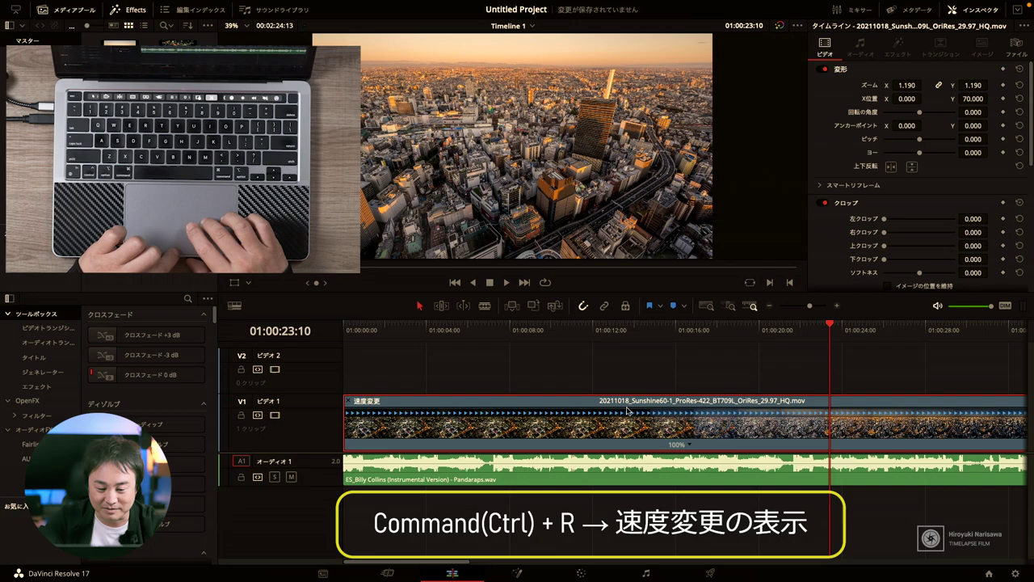
{"action": "scroll", "coordinate": [627, 410], "scroll_direction": "right", "scroll_amount": 5}
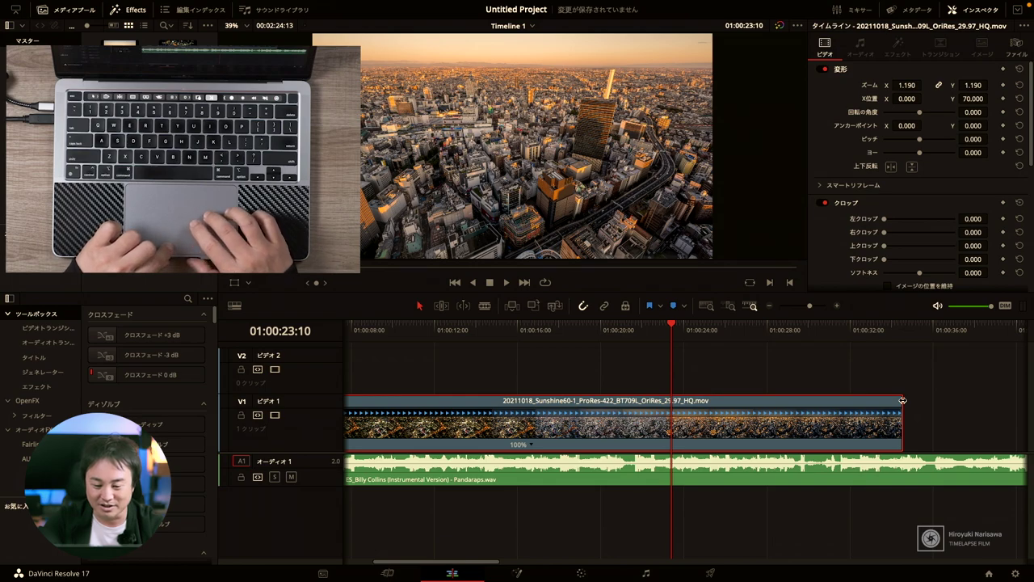
{"action": "left_click_drag", "start_coordinate": [903, 400], "coordinate": [531, 406]}
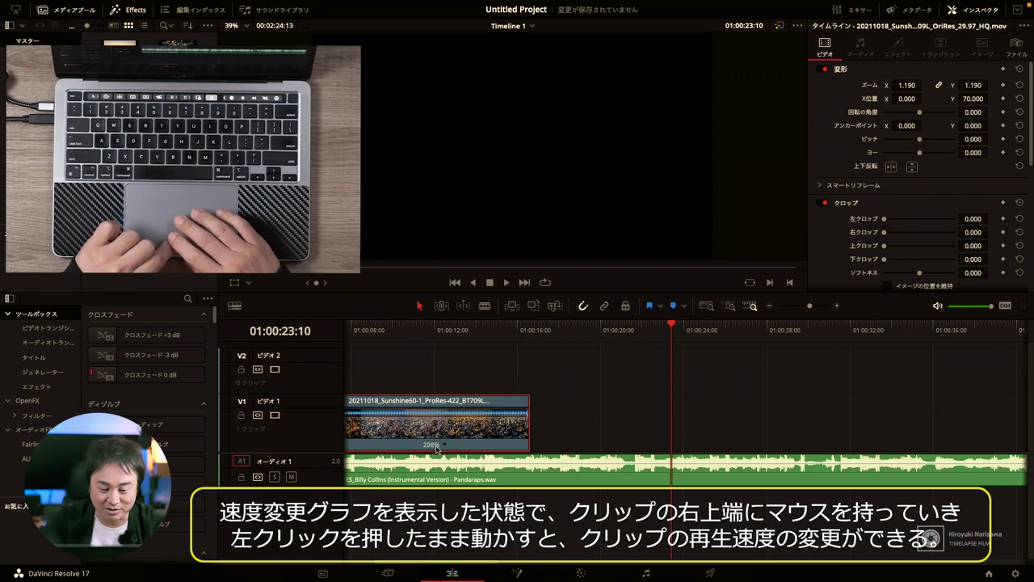
{"action": "scroll", "coordinate": [437, 449], "scroll_direction": "left", "scroll_amount": 5}
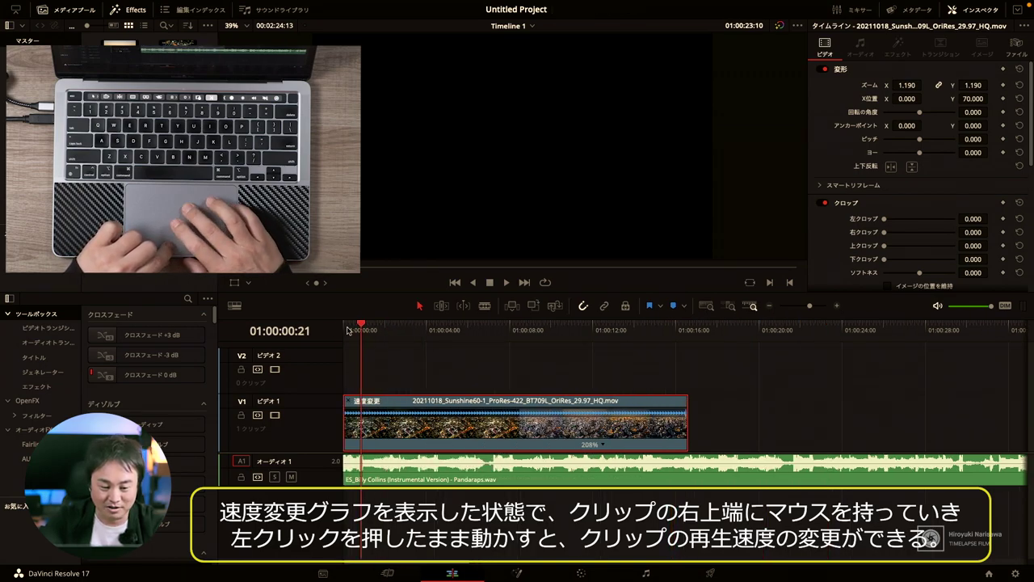
{"action": "left_click", "coordinate": [354, 329]}
{"action": "key", "text": "space"}
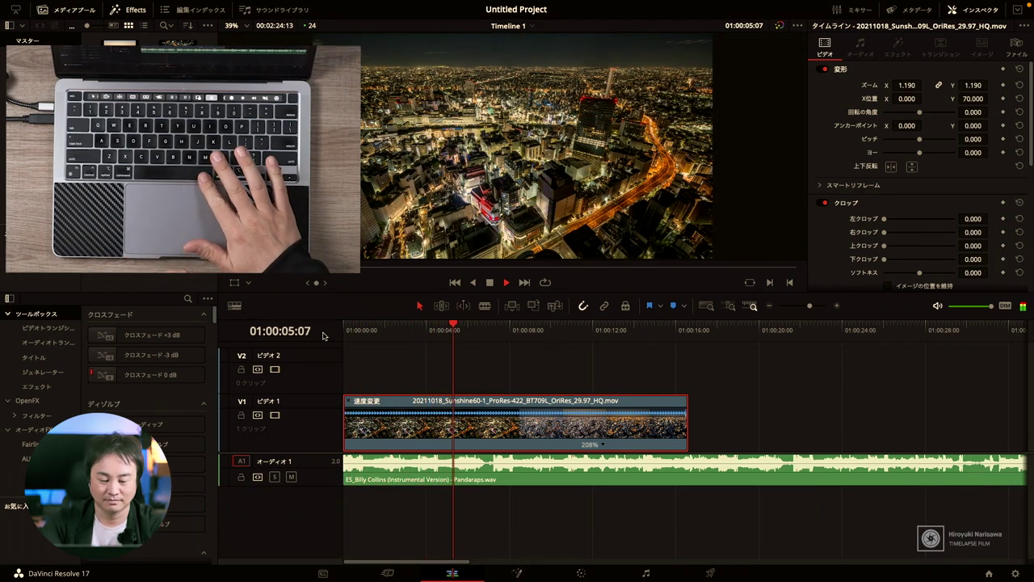
{"action": "key", "text": "space"}
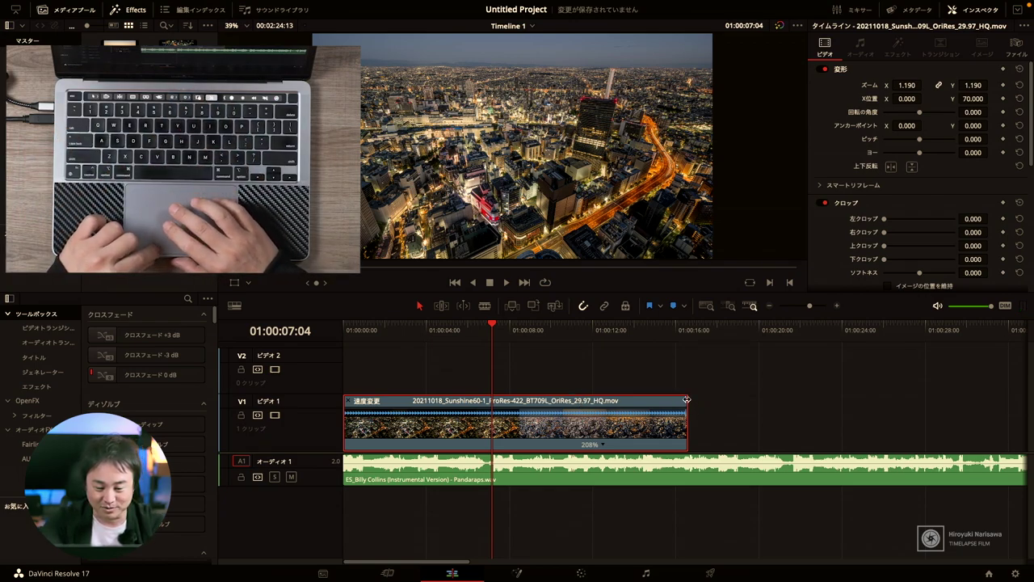
Fine-tune the clip speed to 481% so it runs about 7 seconds, then replay it.
{"action": "left_click_drag", "start_coordinate": [687, 399], "coordinate": [495, 406]}
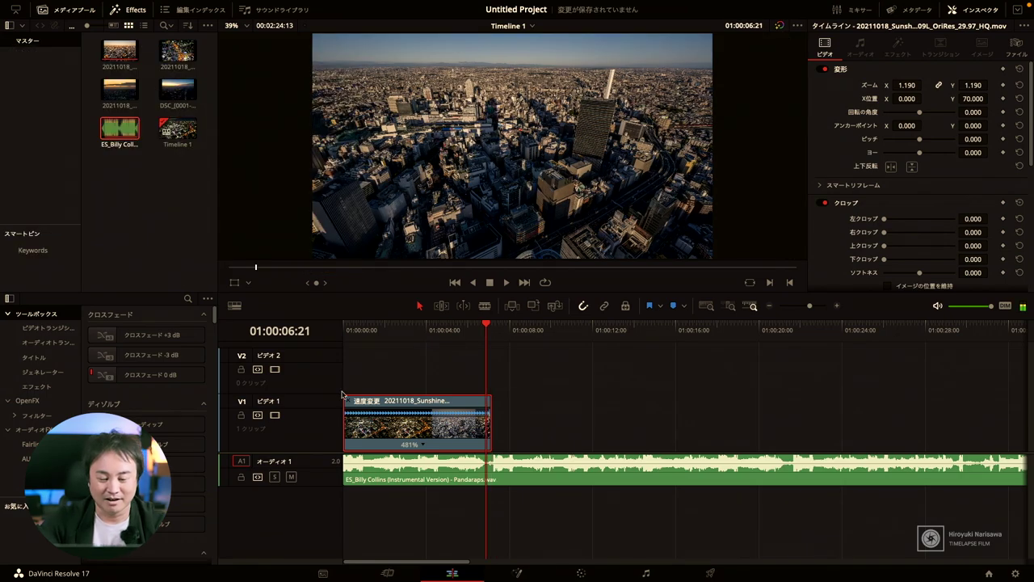
{"action": "left_click_drag", "start_coordinate": [488, 330], "coordinate": [350, 386]}
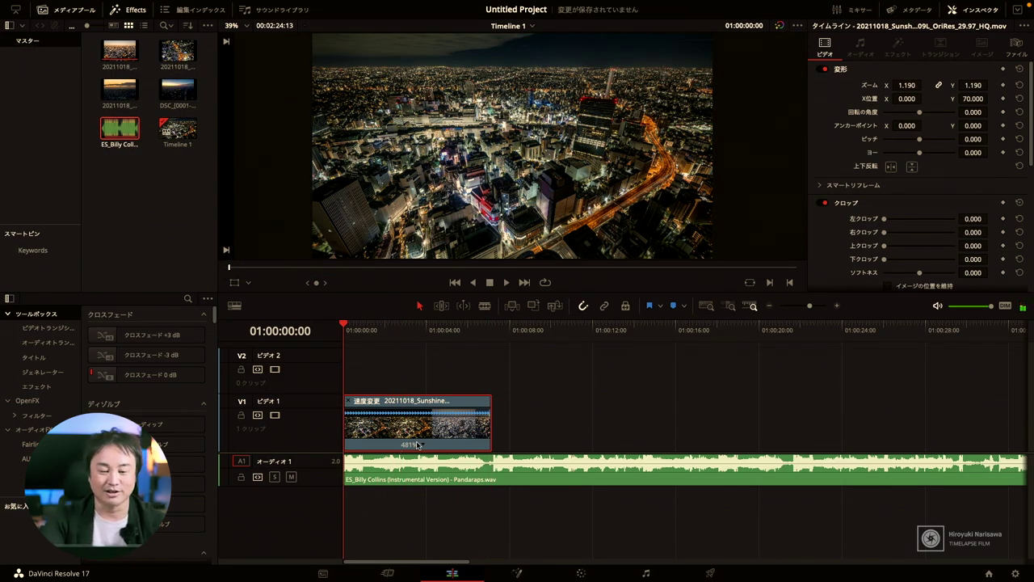
{"action": "key", "text": "space"}
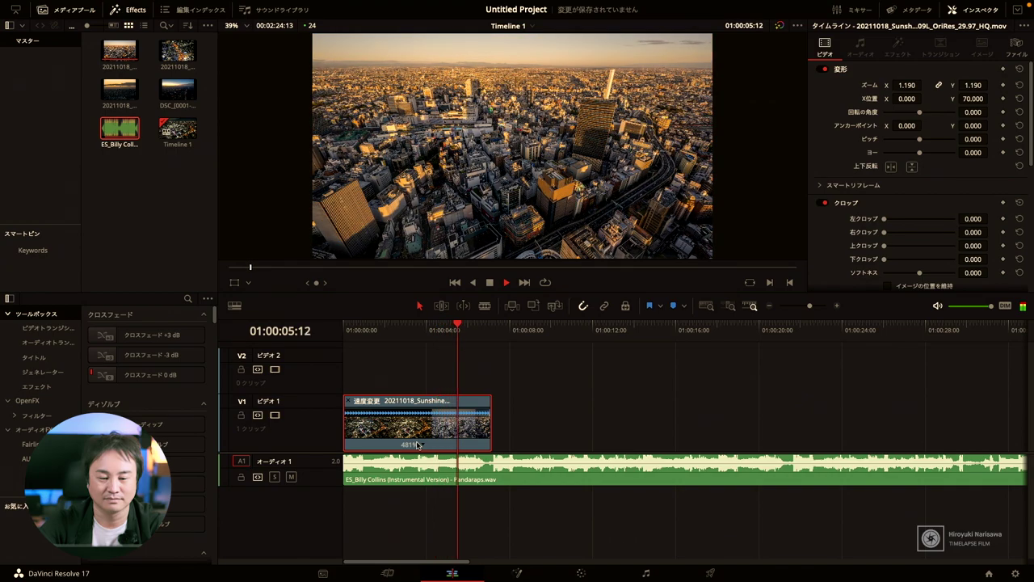
{"action": "key", "text": "space"}
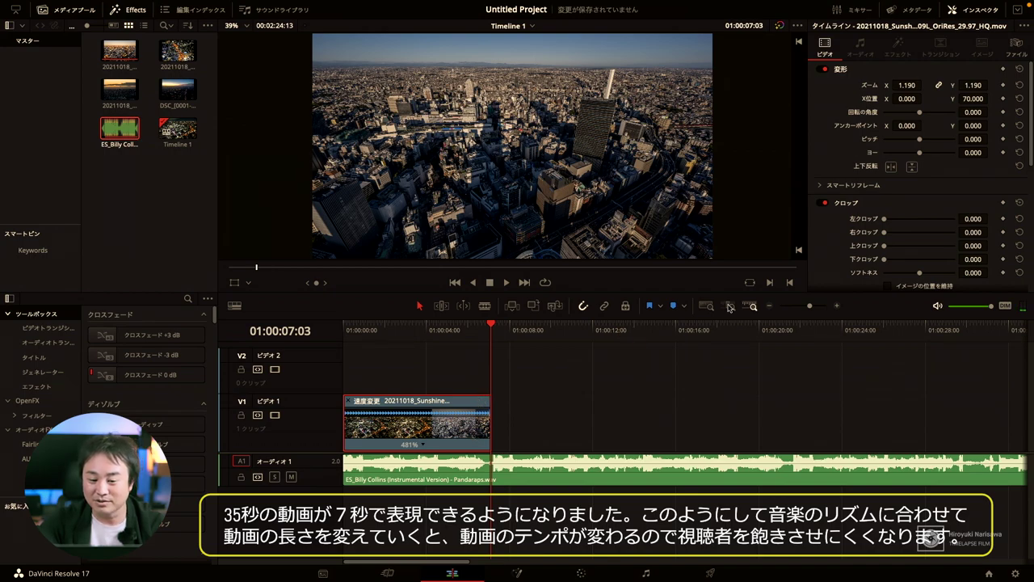
Try 555.35% speed and retime-edge changes on the V1 clip, then undo back to 100% and its 34-second length.
{"action": "scroll", "coordinate": [835, 234], "scroll_direction": "down", "scroll_amount": 5}
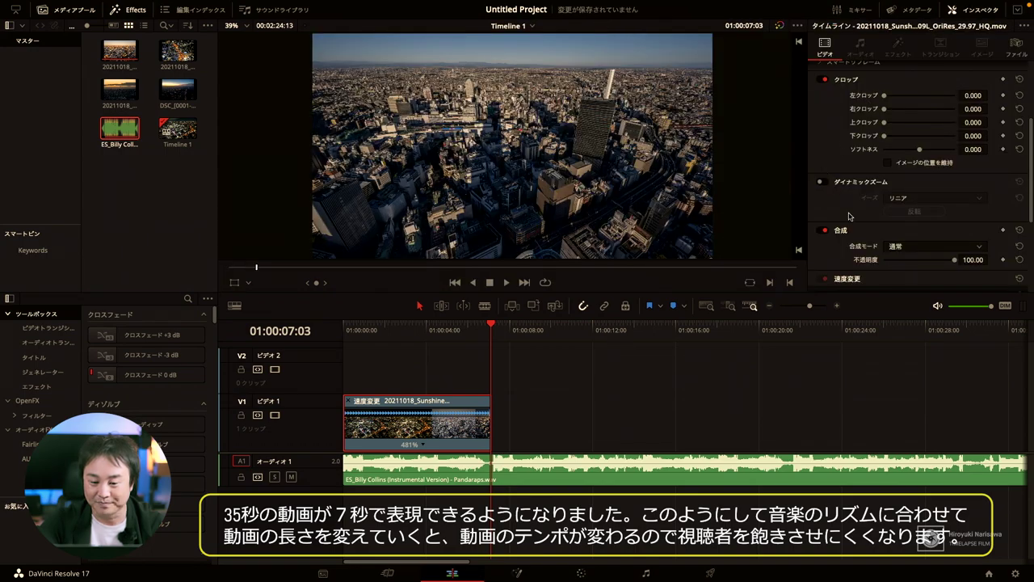
{"action": "scroll", "coordinate": [850, 217], "scroll_direction": "down", "scroll_amount": 3}
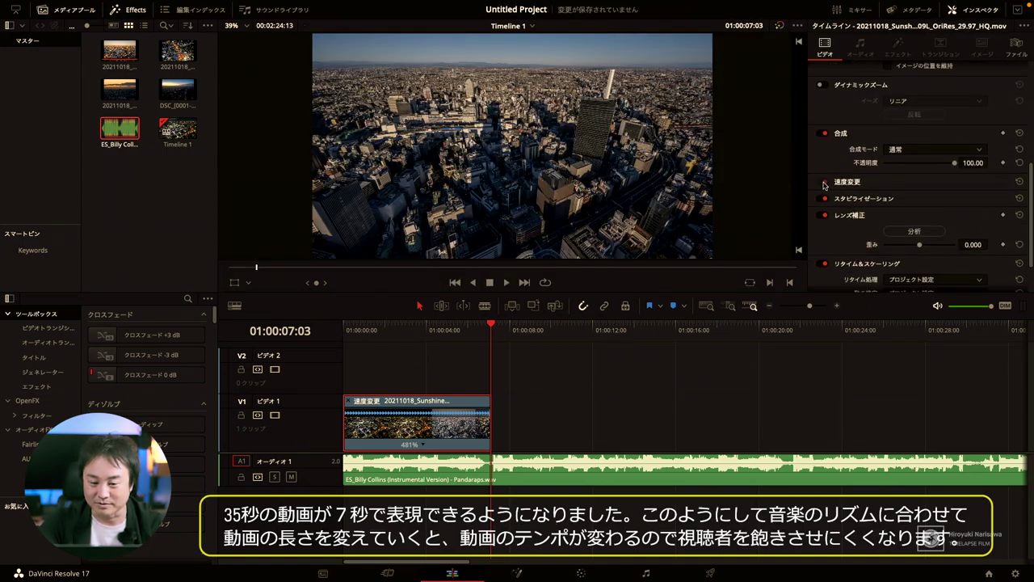
{"action": "left_click", "coordinate": [850, 185]}
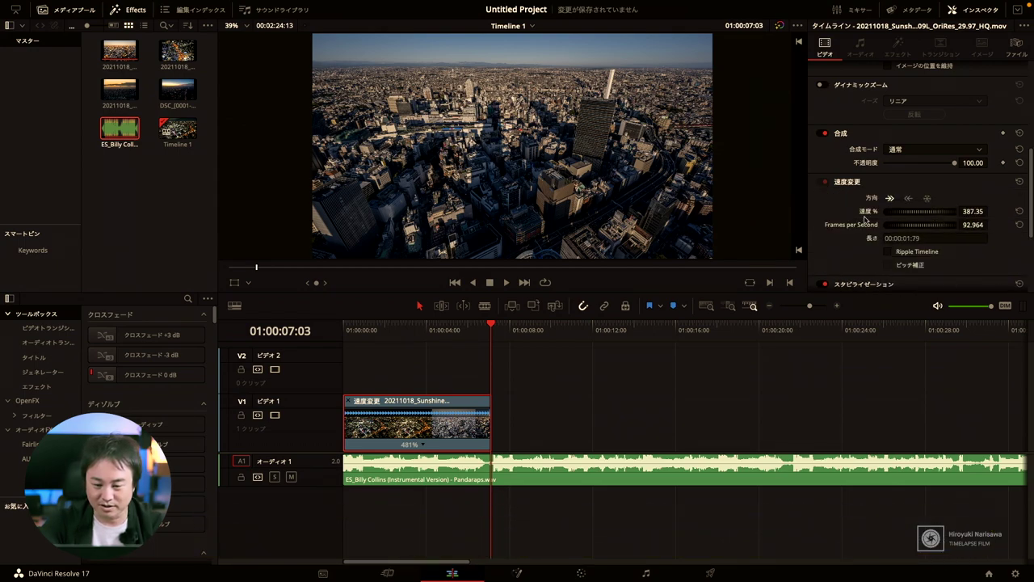
{"action": "key", "text": "Return"}
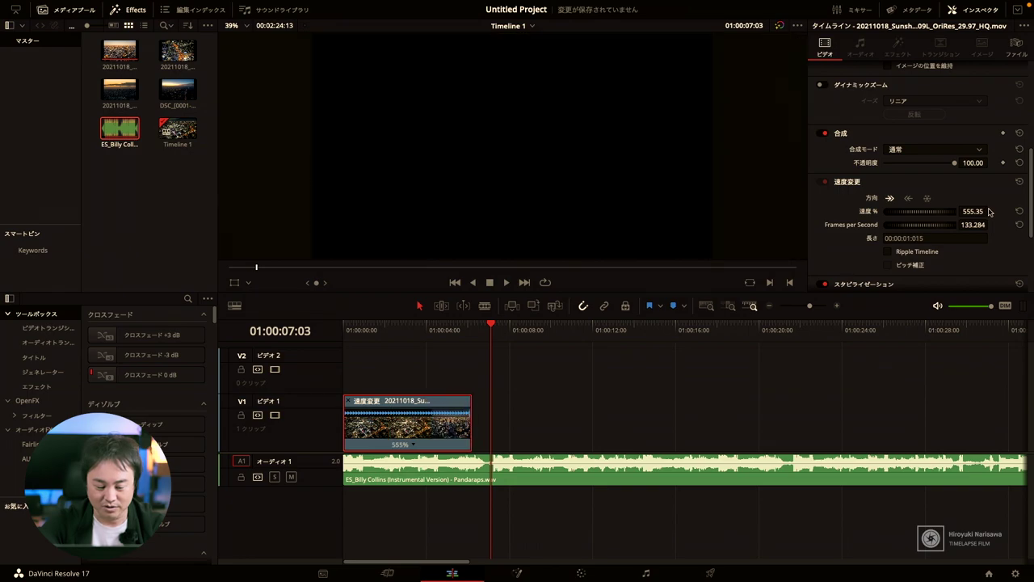
{"action": "left_click_drag", "start_coordinate": [471, 420], "coordinate": [490, 420]}
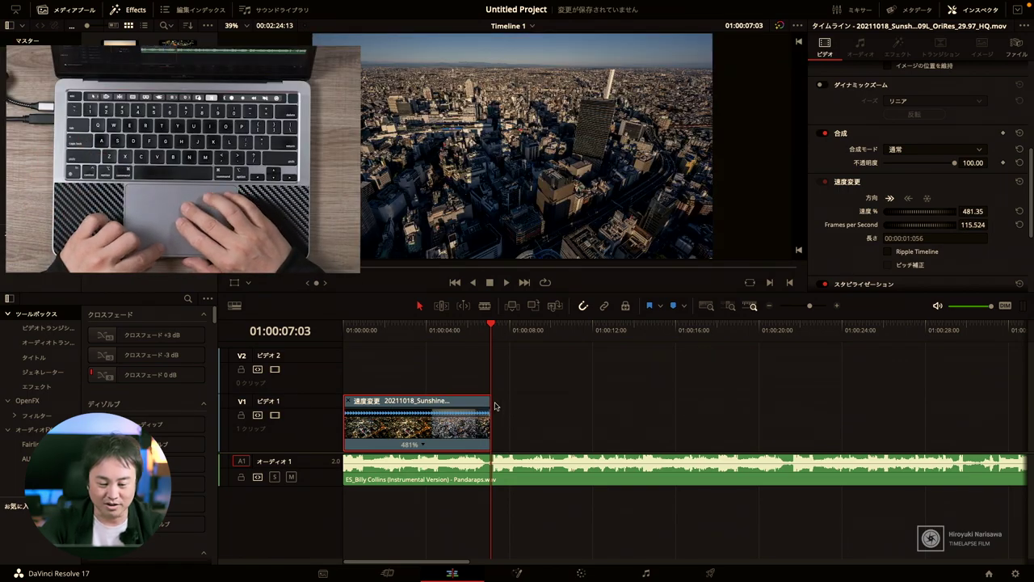
{"action": "key", "text": "ctrl+r"}
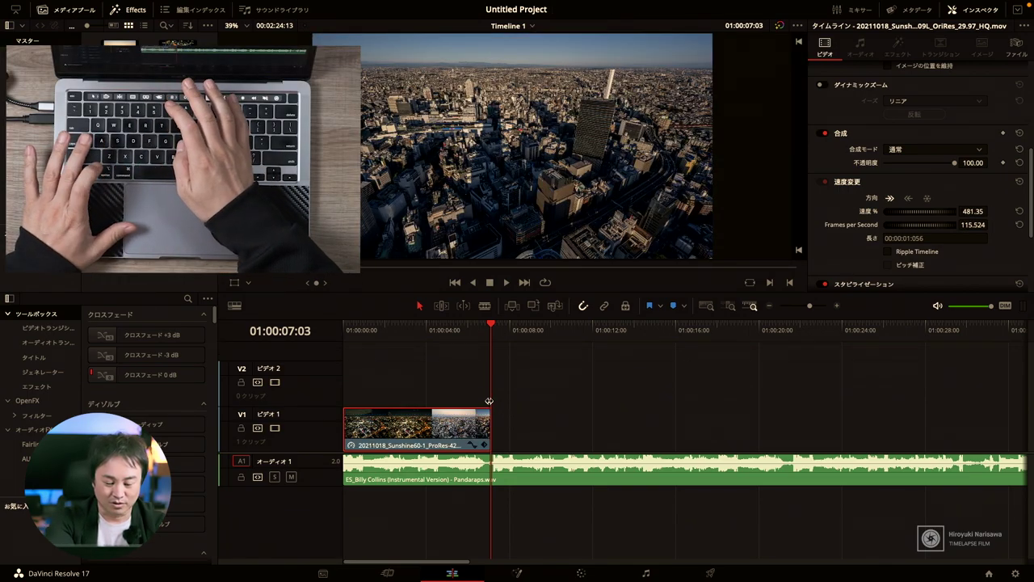
{"action": "key", "text": "ctrl+r"}
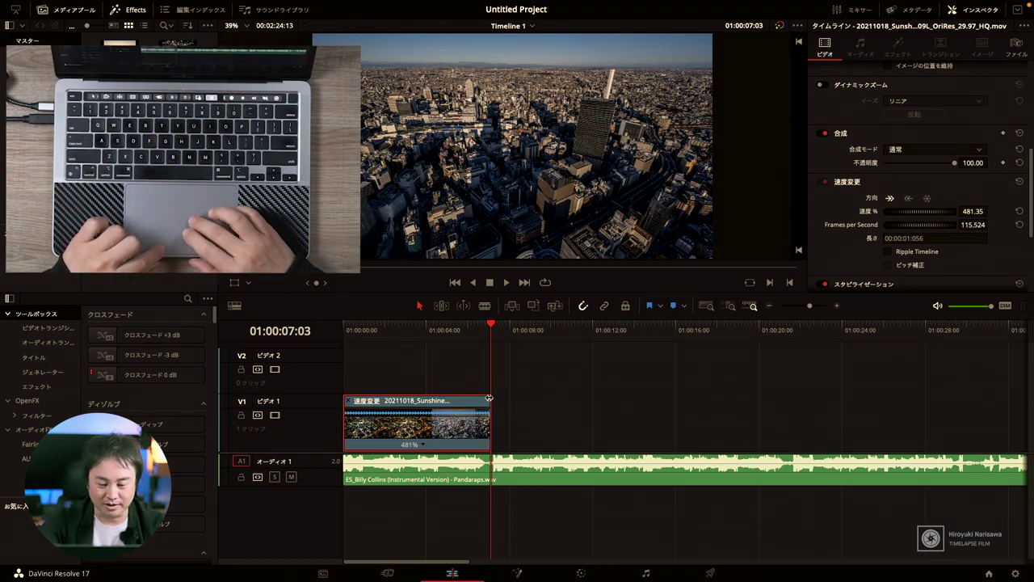
{"action": "mouse_move", "coordinate": [488, 397]}
{"action": "left_mouse_down"}
{"action": "mouse_move", "coordinate": [719, 406]}
{"action": "mouse_move", "coordinate": [501, 402]}
{"action": "left_mouse_up"}
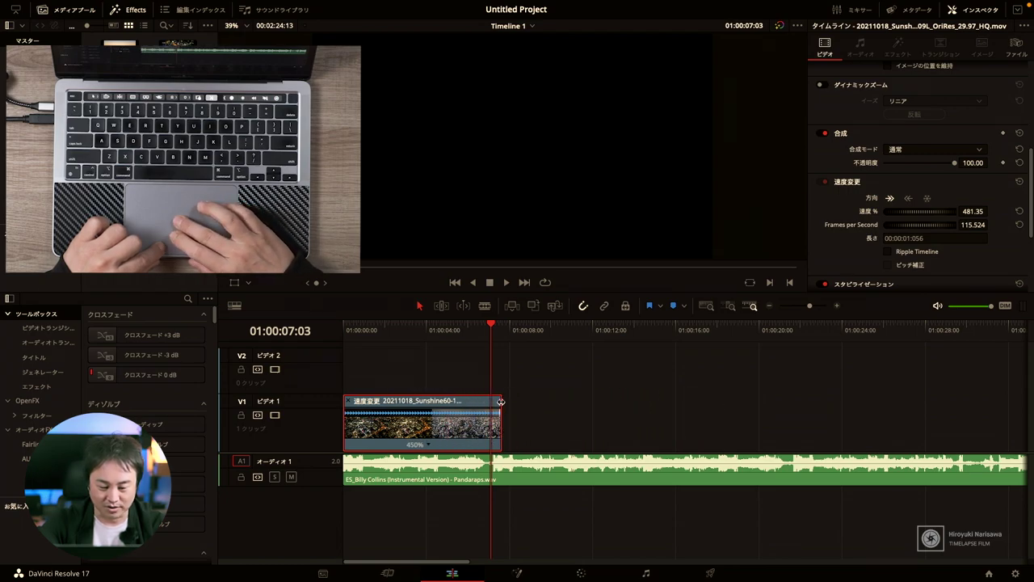
{"action": "key", "text": "ctrl+z"}
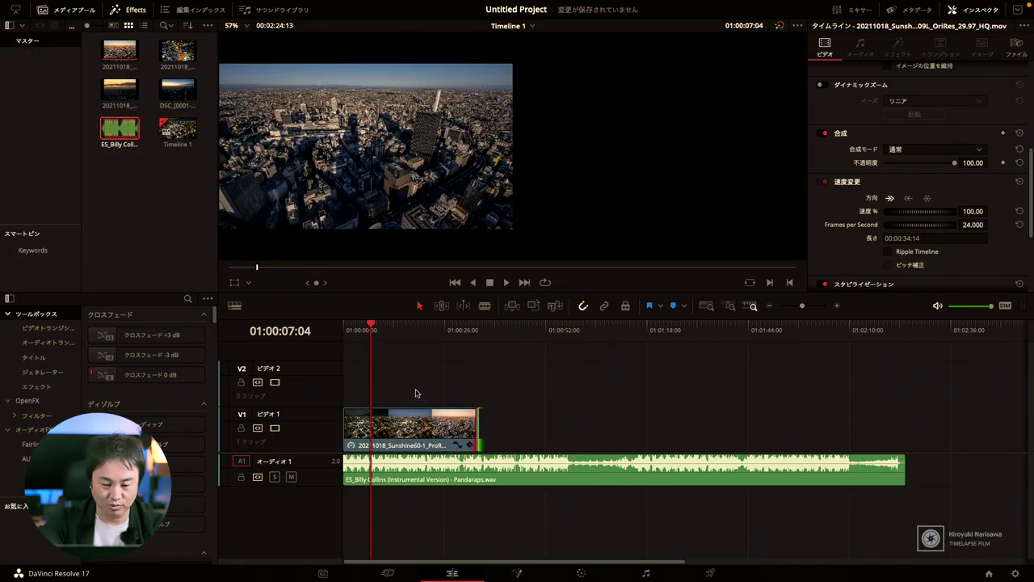
{"action": "key", "text": "Home"}
{"action": "key", "text": "space"}
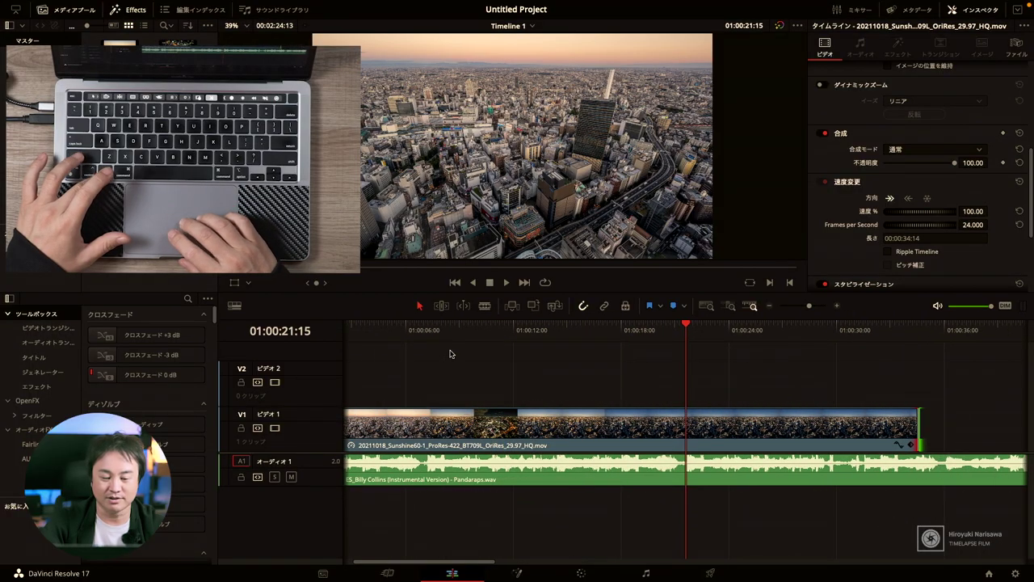
{"action": "scroll", "coordinate": [451, 353], "scroll_direction": "left", "scroll_amount": 2}
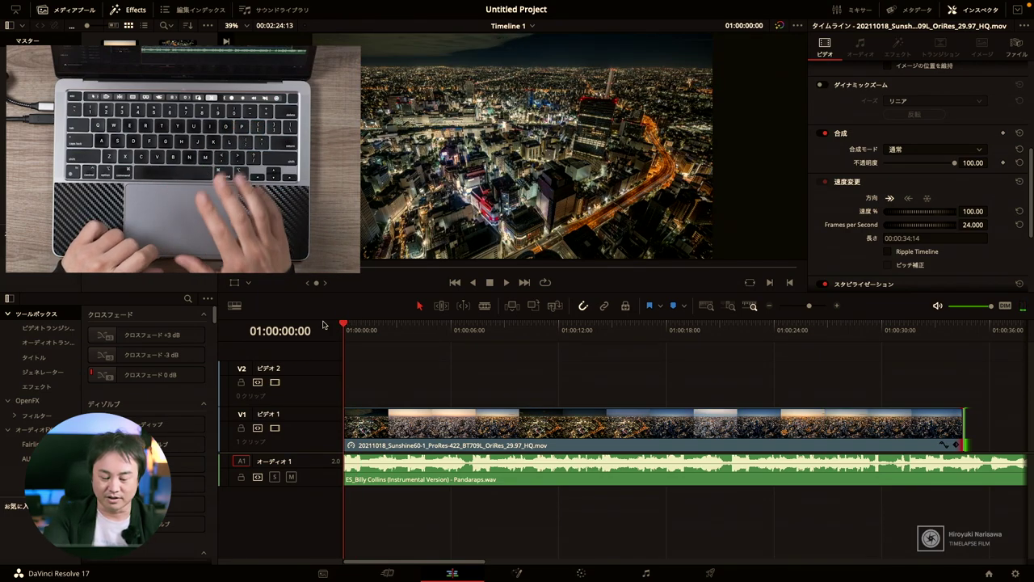
{"action": "key", "text": "l"}
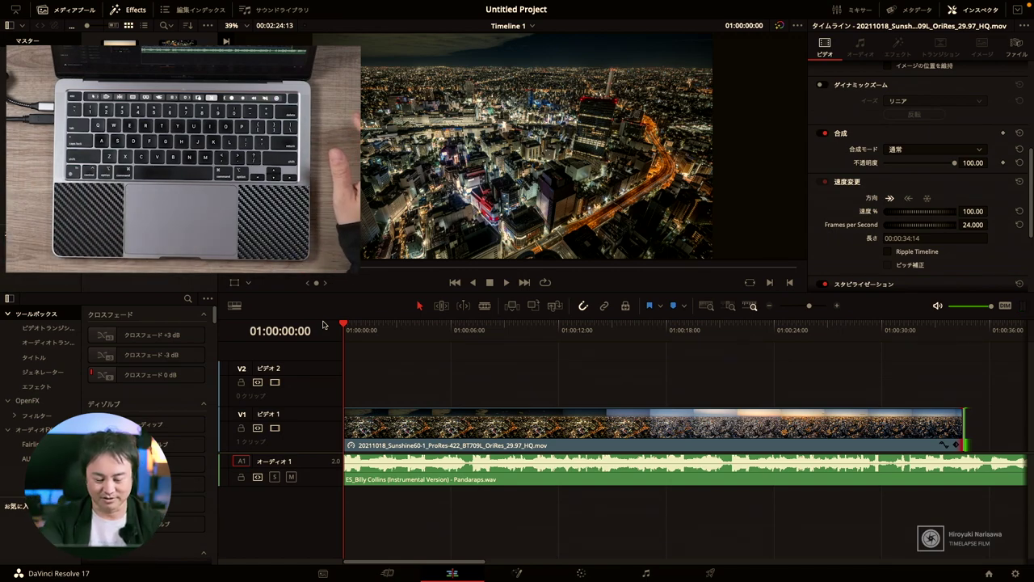
{"action": "key", "text": "space"}
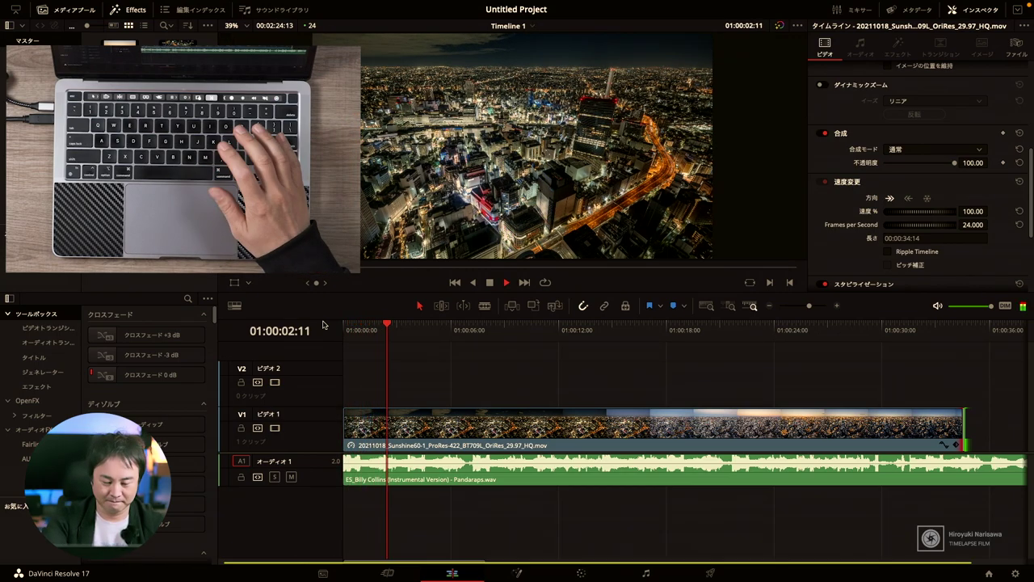
Add eight timeline markers on the music beats from about 01:00:02 to 01:00:20, then stop playback.
{"action": "key", "text": "m"}
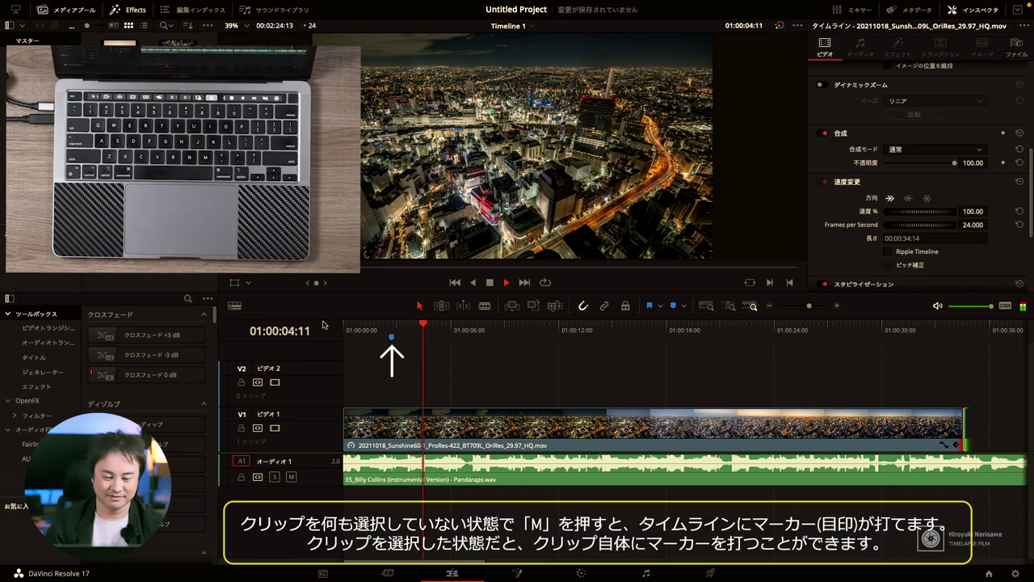
{"action": "key", "text": "m"}
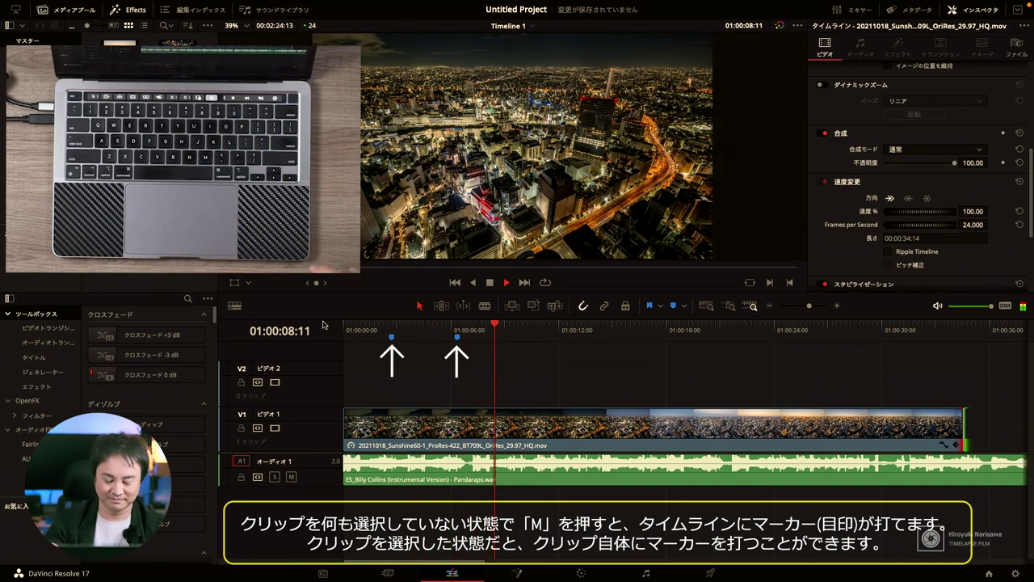
{"action": "key", "text": "m"}
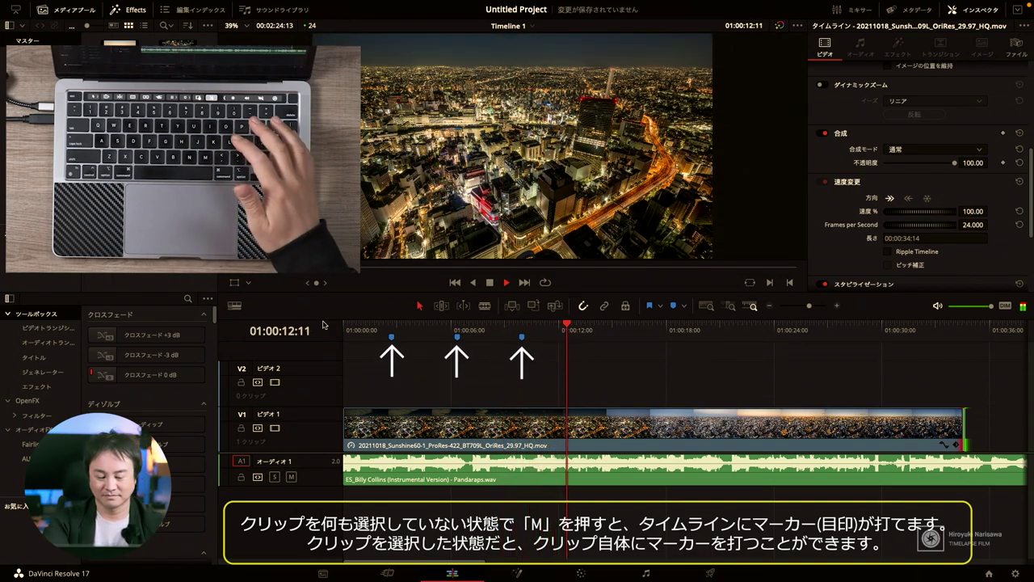
{"action": "key", "text": "m"}
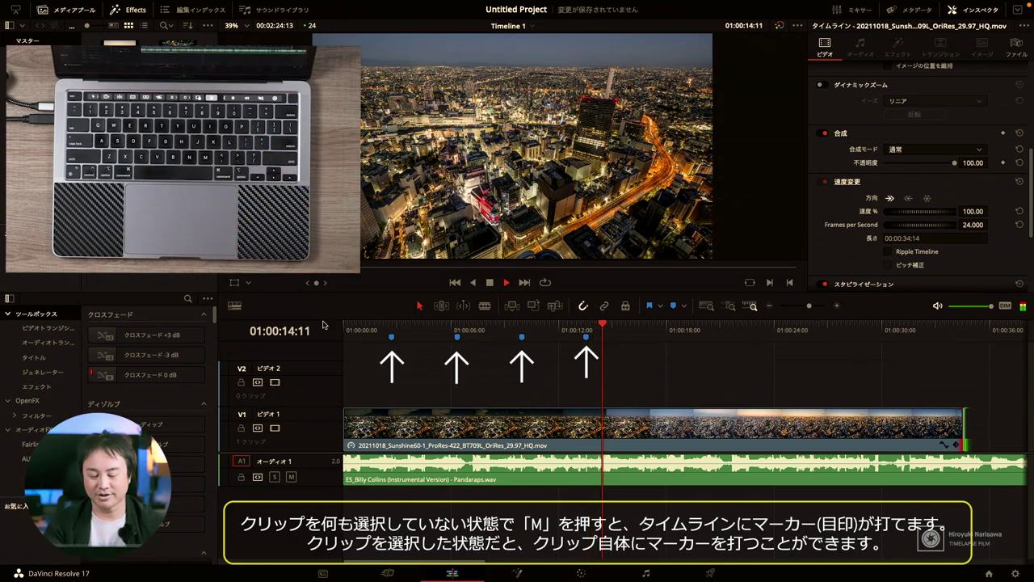
{"action": "key", "text": "m"}
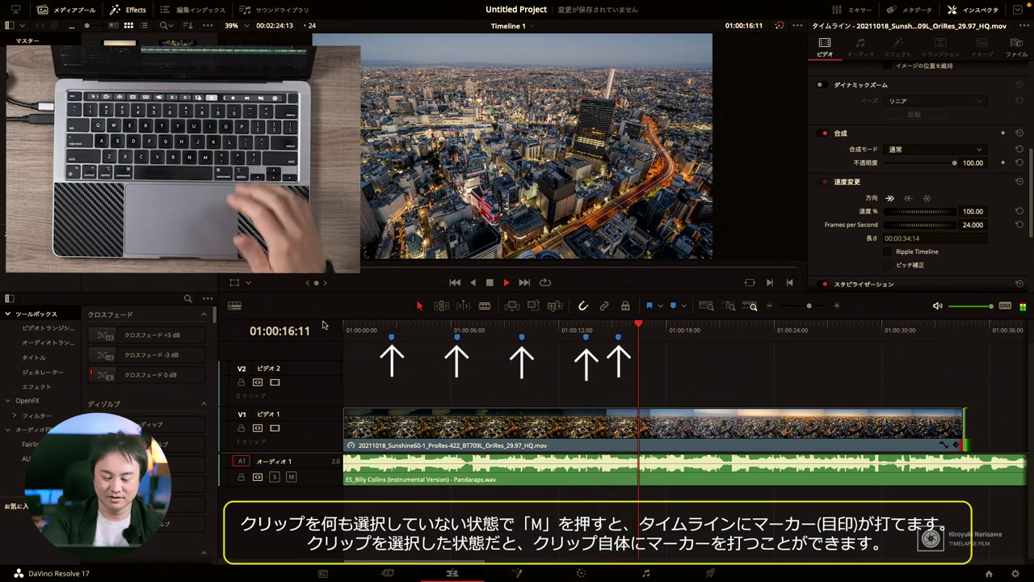
{"action": "key", "text": "m"}
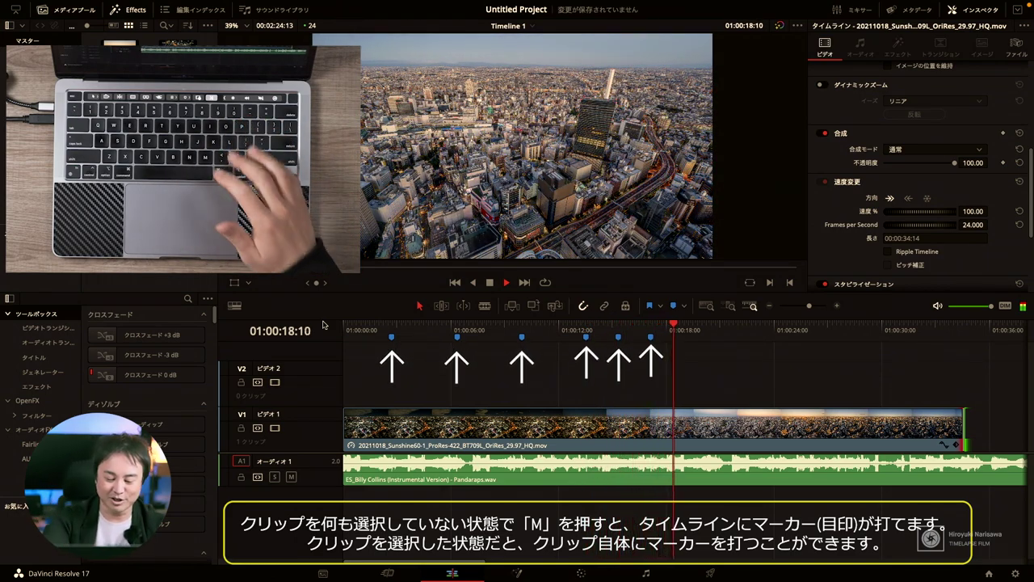
{"action": "key", "text": "m"}
{"action": "key", "text": "m"}
{"action": "key", "text": "space"}
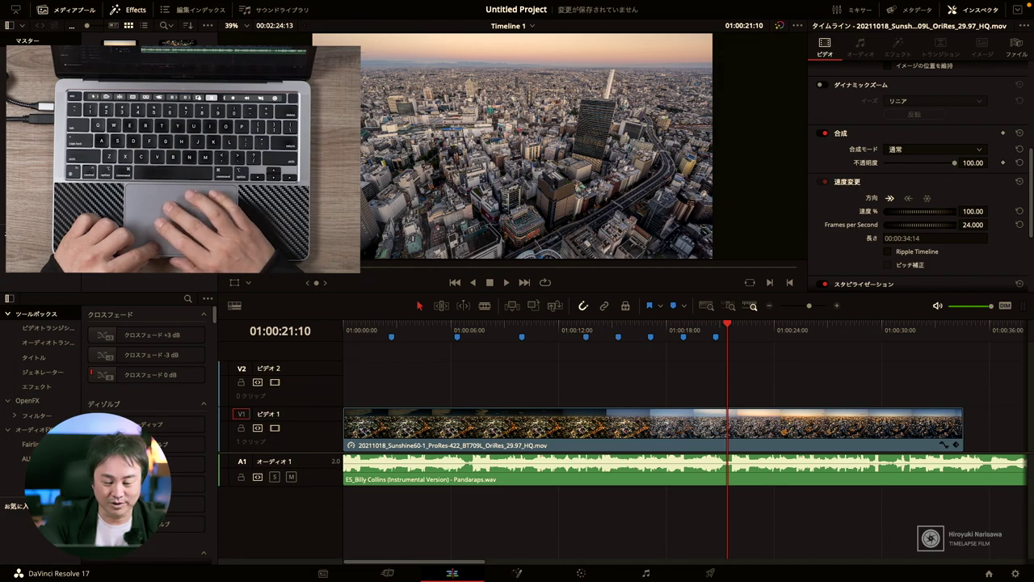
Retime the first V1 timelapse clip shorter, then add the second clip after it at about 598% speed.
{"action": "left_click", "coordinate": [736, 431]}
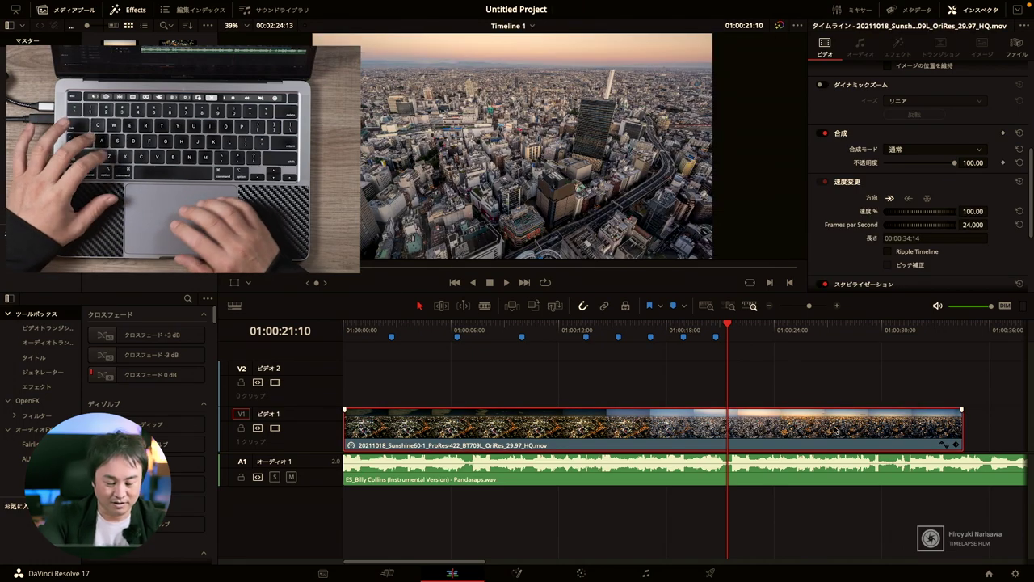
{"action": "key", "text": "ctrl+r"}
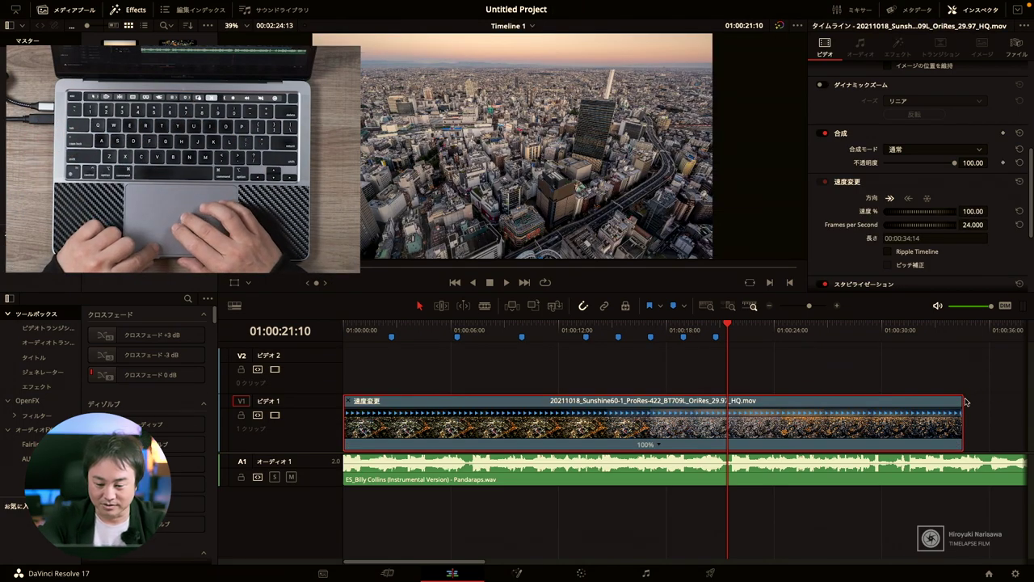
{"action": "left_click_drag", "start_coordinate": [937, 399], "coordinate": [479, 412]}
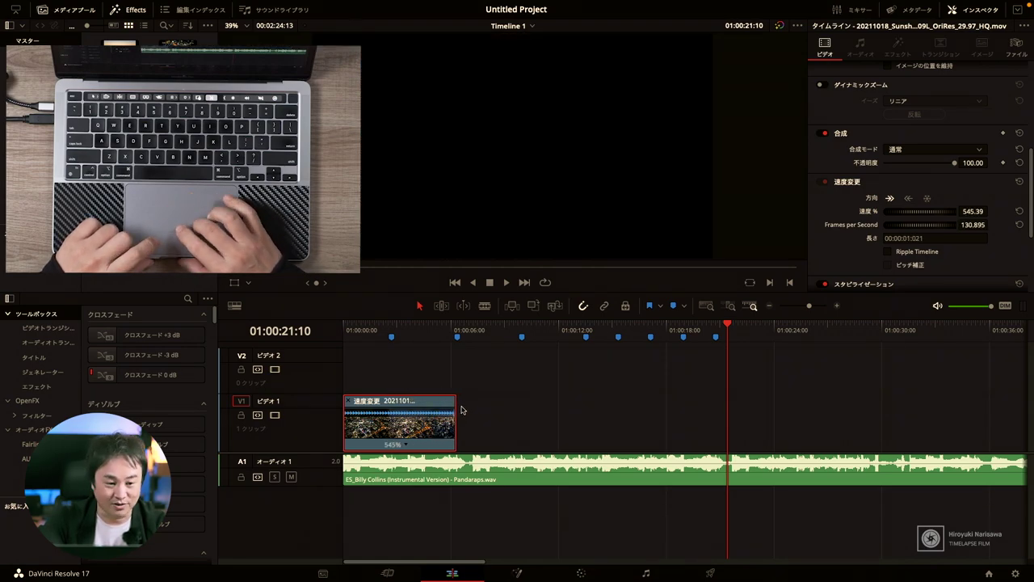
{"action": "mouse_move", "coordinate": [178, 73]}
{"action": "left_mouse_down"}
{"action": "mouse_move", "coordinate": [492, 425]}
{"action": "mouse_move", "coordinate": [475, 424]}
{"action": "left_mouse_up"}
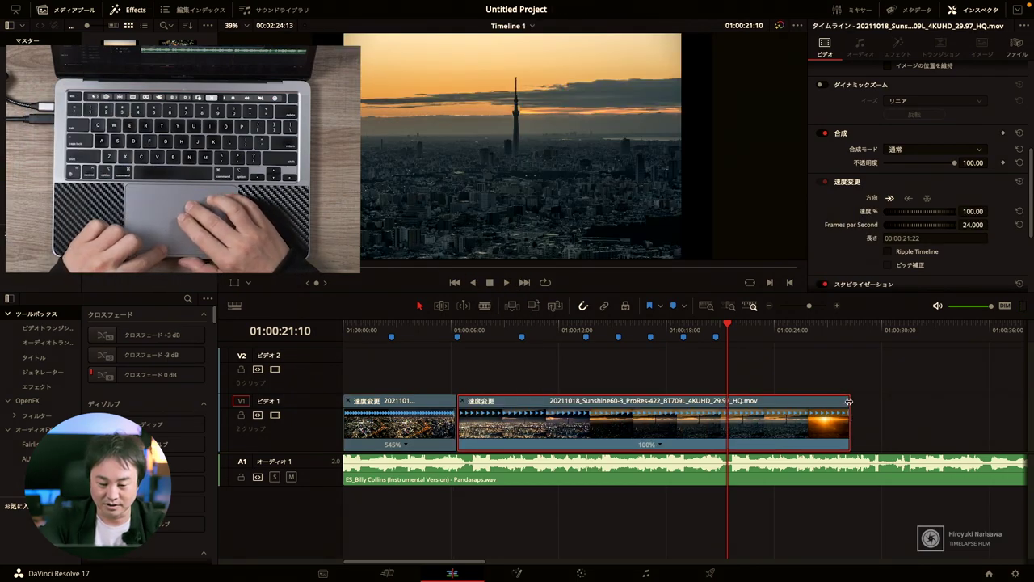
{"action": "left_click_drag", "start_coordinate": [848, 401], "coordinate": [521, 379]}
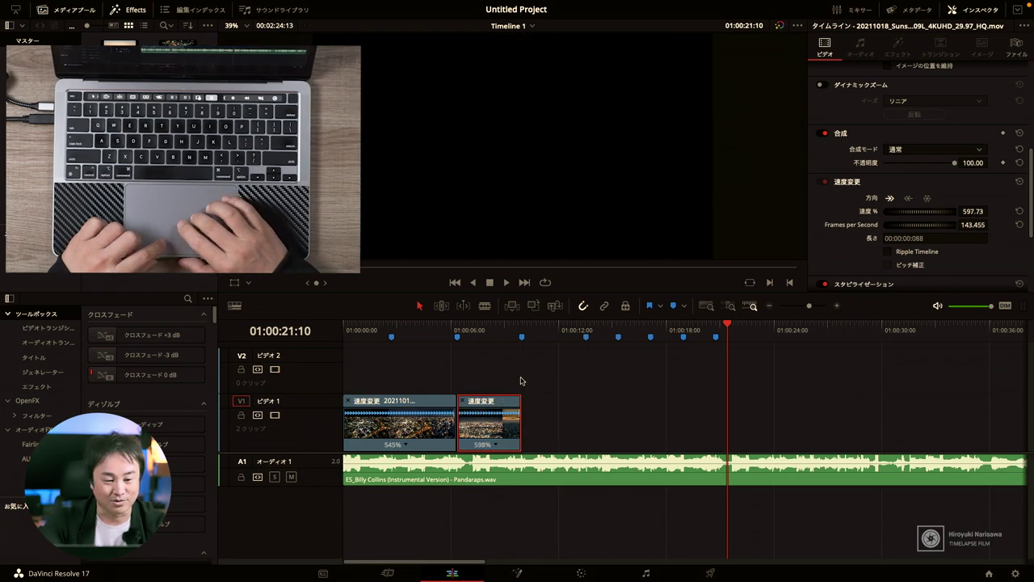
Add the third timelapse clip after the second, retime it to about 279%, and return the playhead to the start.
{"action": "left_click", "coordinate": [177, 65]}
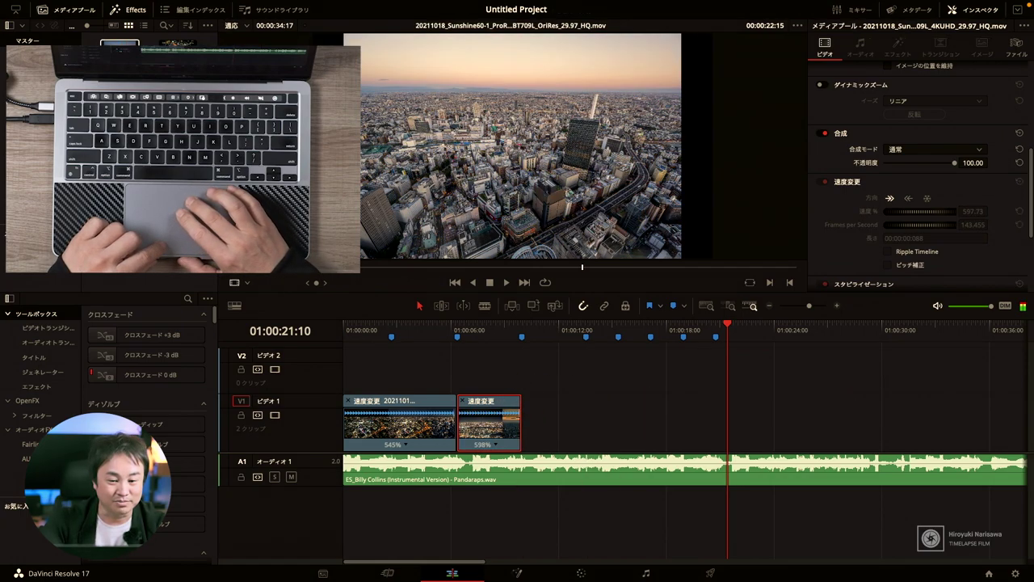
{"action": "left_click_drag", "start_coordinate": [485, 202], "coordinate": [525, 414]}
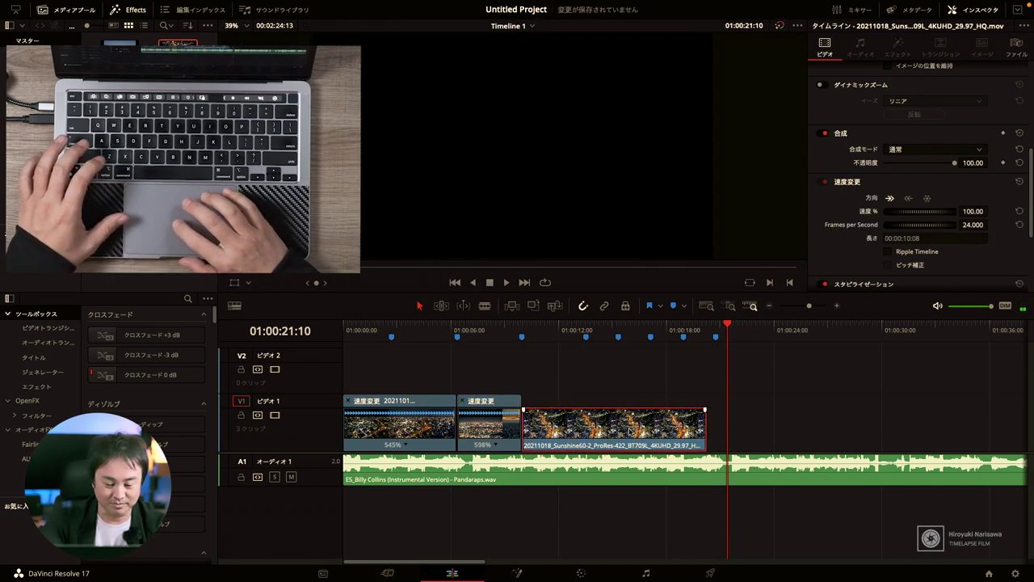
{"action": "key", "text": "ctrl+r"}
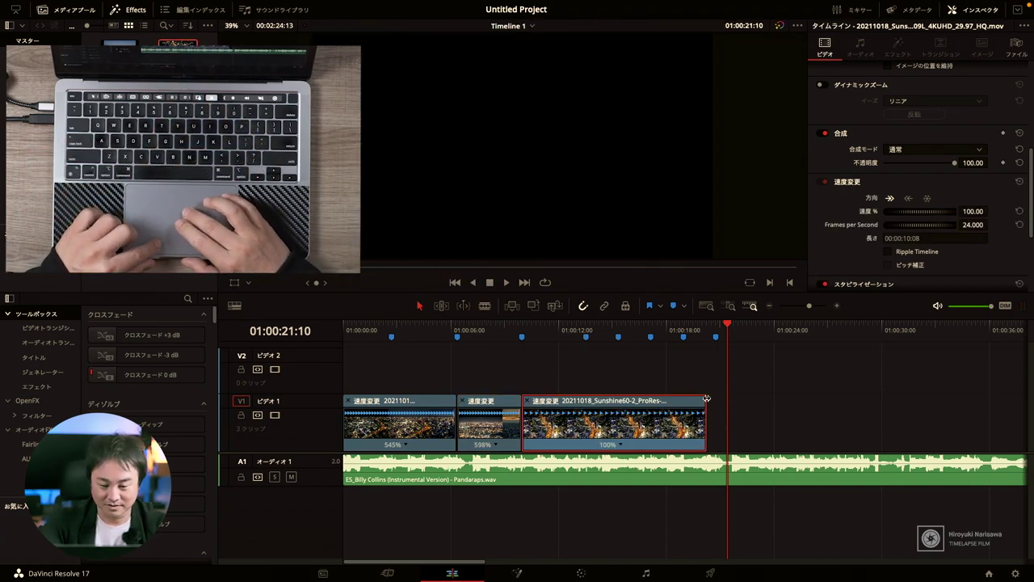
{"action": "left_click_drag", "start_coordinate": [704, 398], "coordinate": [593, 390]}
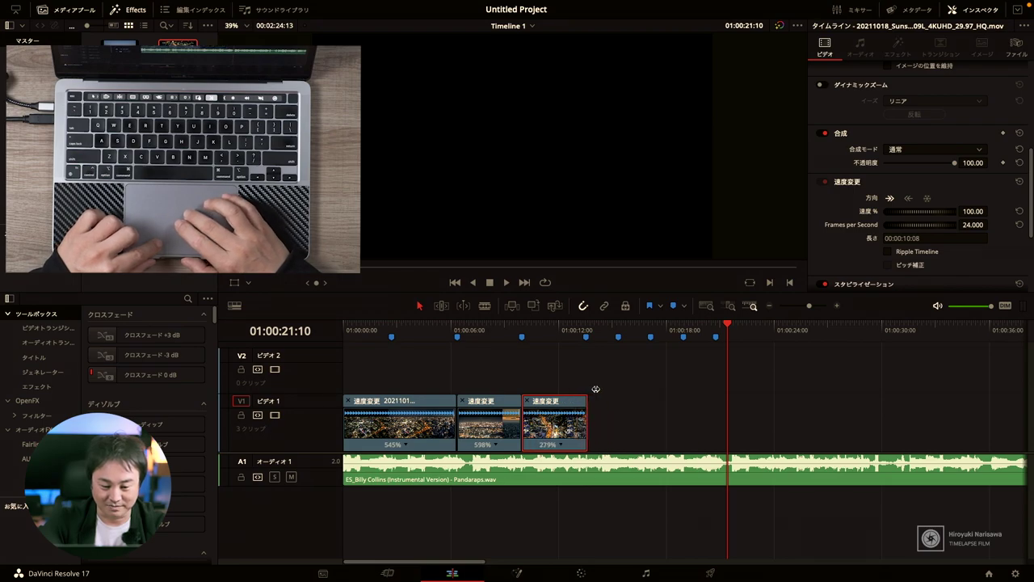
{"action": "left_click_drag", "start_coordinate": [508, 324], "coordinate": [327, 342]}
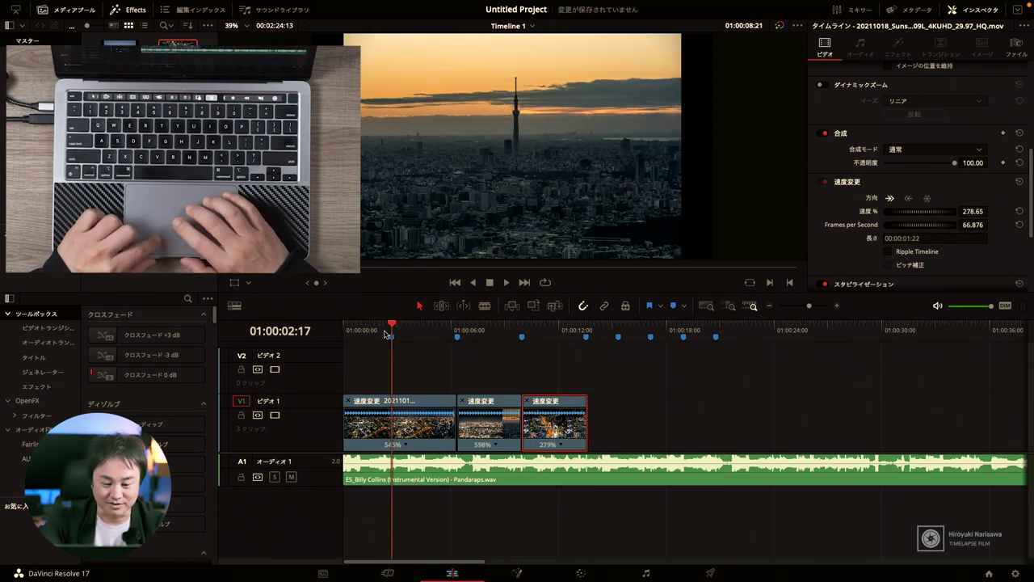
{"action": "scroll", "coordinate": [472, 419], "scroll_direction": "up", "scroll_amount": 2}
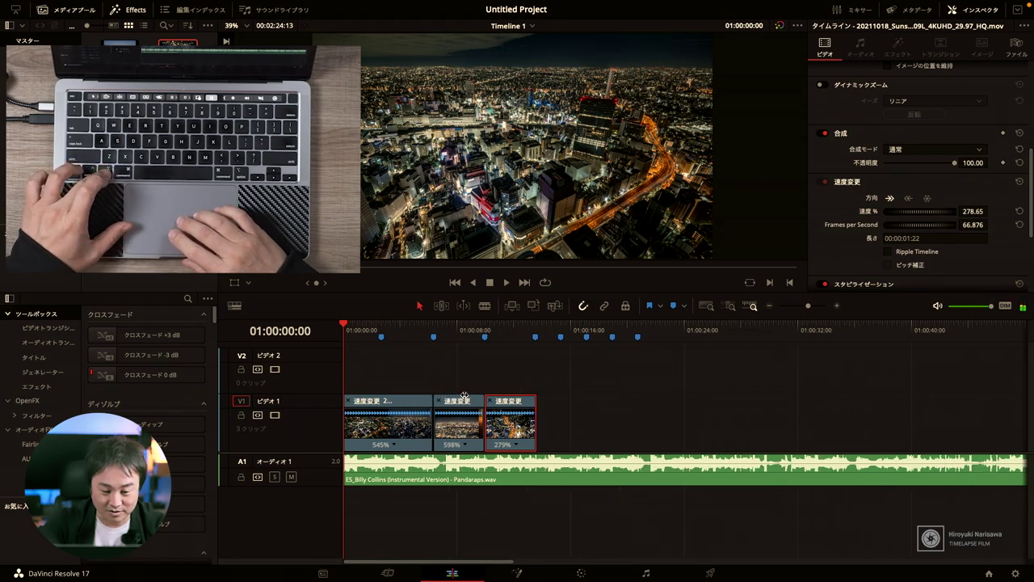
Zoom into the timeline and retime-trim the cut between the first and second clips slightly.
{"action": "scroll", "coordinate": [469, 408], "scroll_direction": "up", "scroll_amount": 2}
{"action": "scroll", "coordinate": [464, 396], "scroll_direction": "up", "scroll_amount": 2}
{"action": "scroll", "coordinate": [464, 395], "scroll_direction": "up", "scroll_amount": 1}
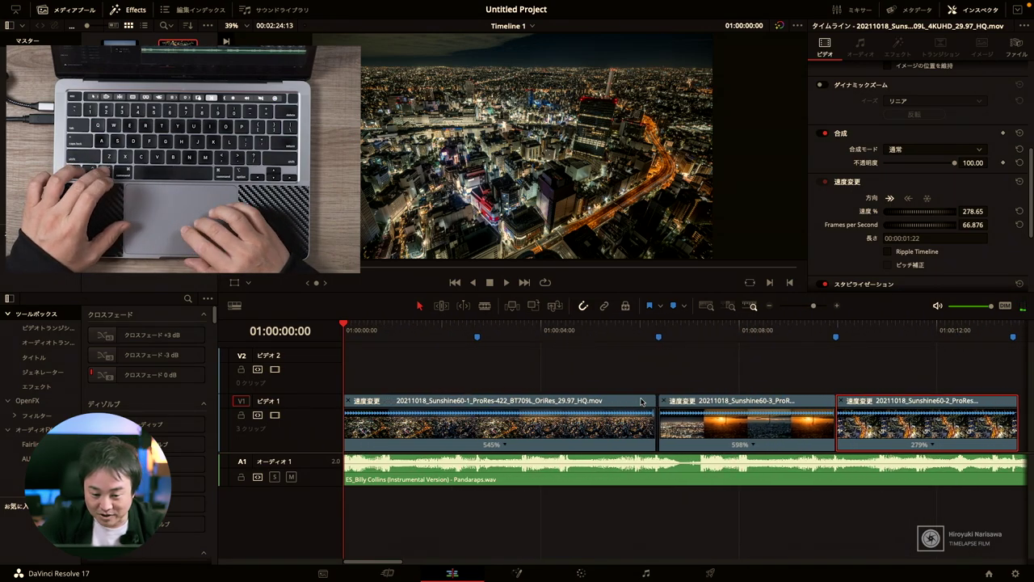
{"action": "left_click_drag", "start_coordinate": [657, 406], "coordinate": [654, 407]}
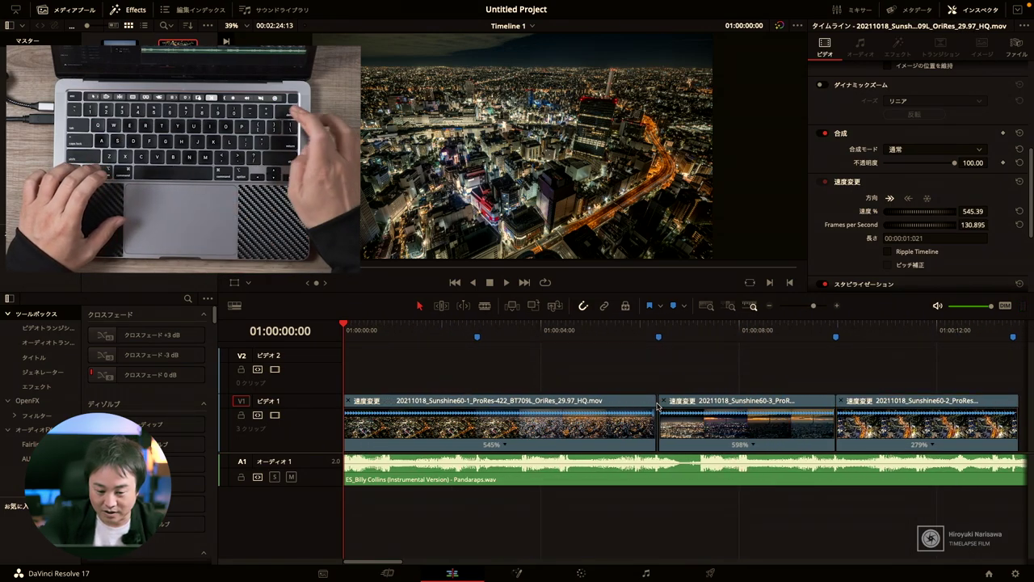
{"action": "left_click", "coordinate": [521, 332]}
Play the sequence from the start against the music, stopping at 01:00:12:11.
{"action": "key", "text": "Home"}
{"action": "key", "text": "space"}
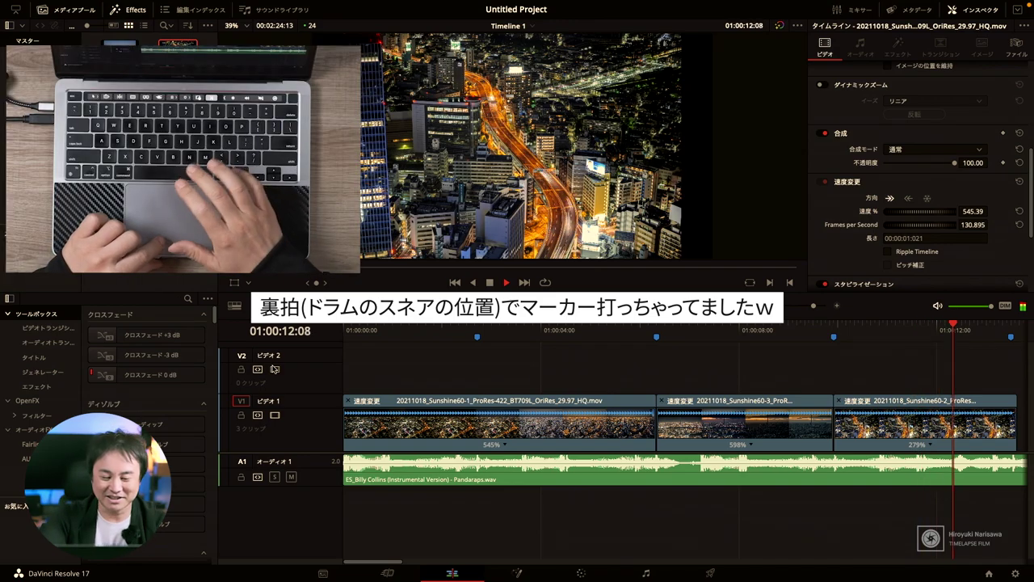
{"action": "key", "text": "space"}
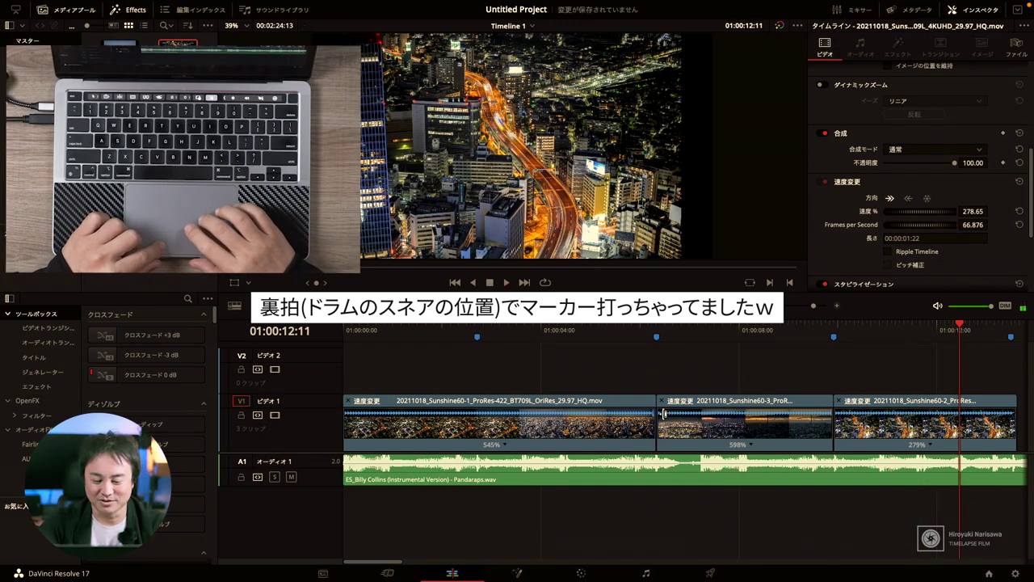
{"action": "scroll", "coordinate": [690, 382], "scroll_direction": "right", "scroll_amount": 3}
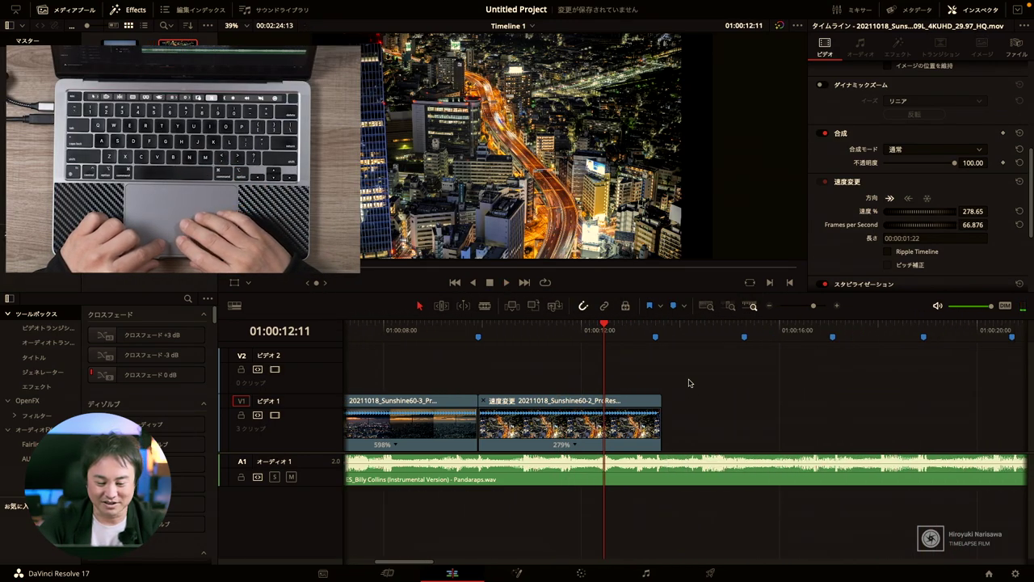
Select and delete the off-beat timeline markers between about 2 and 8 seconds, then return the playhead to the start.
{"action": "left_click_drag", "start_coordinate": [456, 328], "coordinate": [364, 334]}
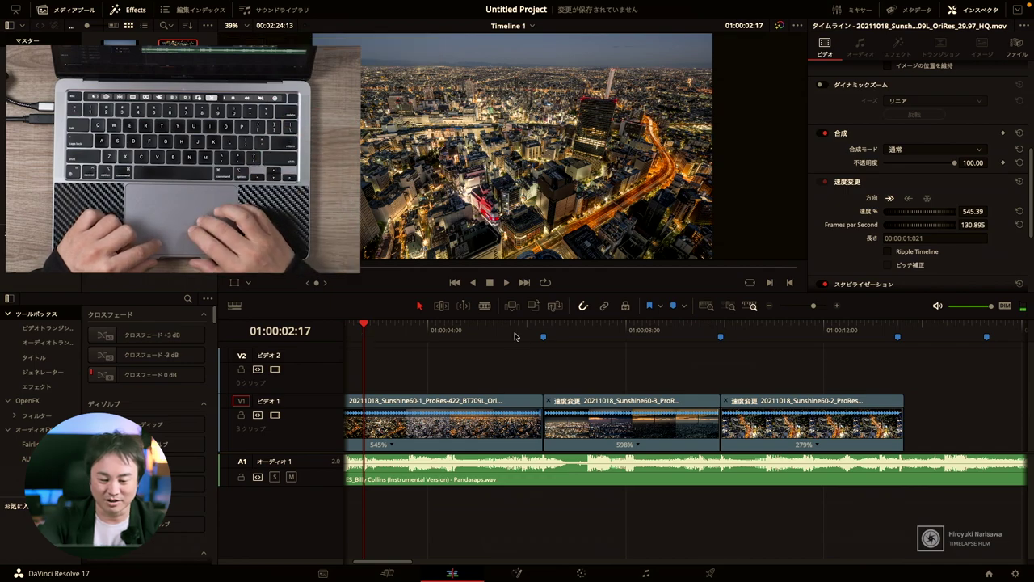
{"action": "left_click_drag", "start_coordinate": [510, 333], "coordinate": [666, 357]}
{"action": "left_click_drag", "start_coordinate": [492, 371], "coordinate": [957, 338]}
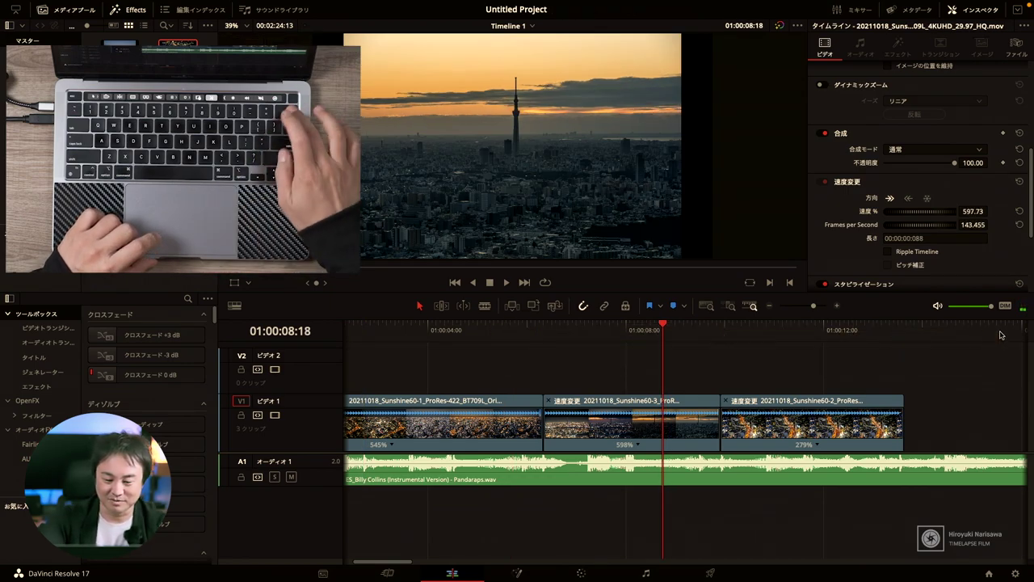
{"action": "scroll", "coordinate": [624, 335], "scroll_direction": "left", "scroll_amount": 3}
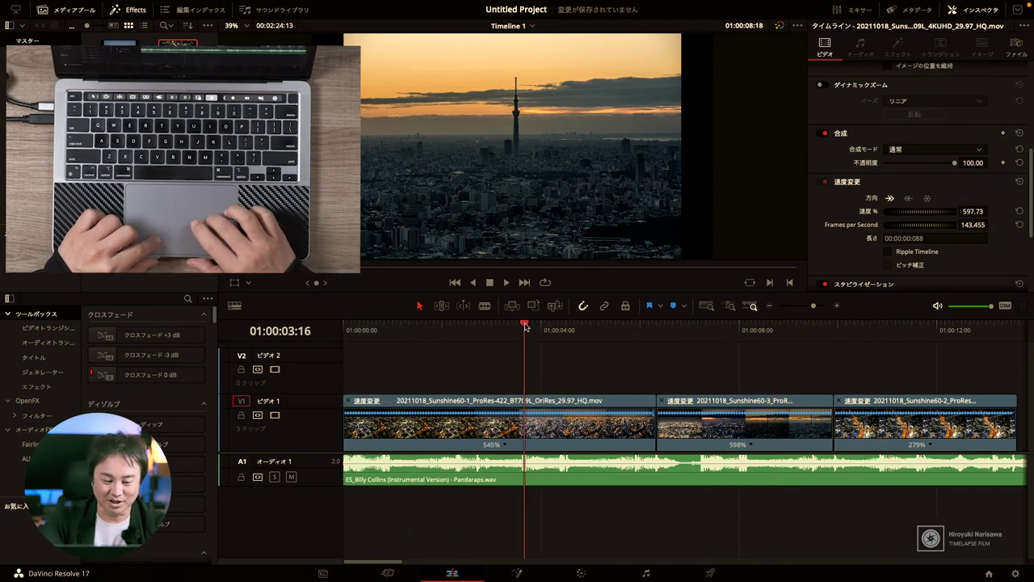
{"action": "left_click_drag", "start_coordinate": [526, 327], "coordinate": [280, 340]}
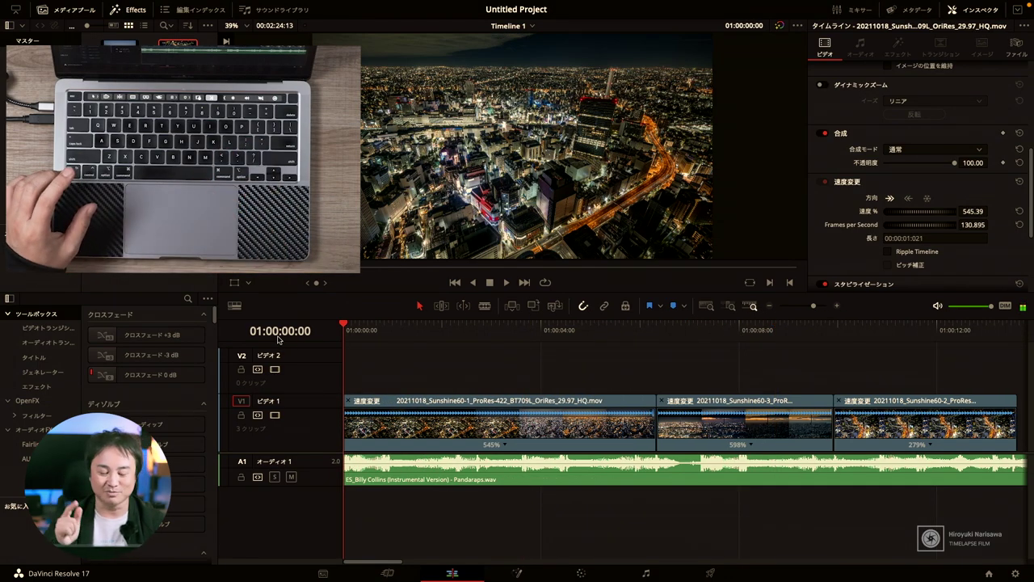
Play the music and add markers on the beats from about 01:00:07, stopping at 01:00:15:01.
{"action": "key", "text": "space"}
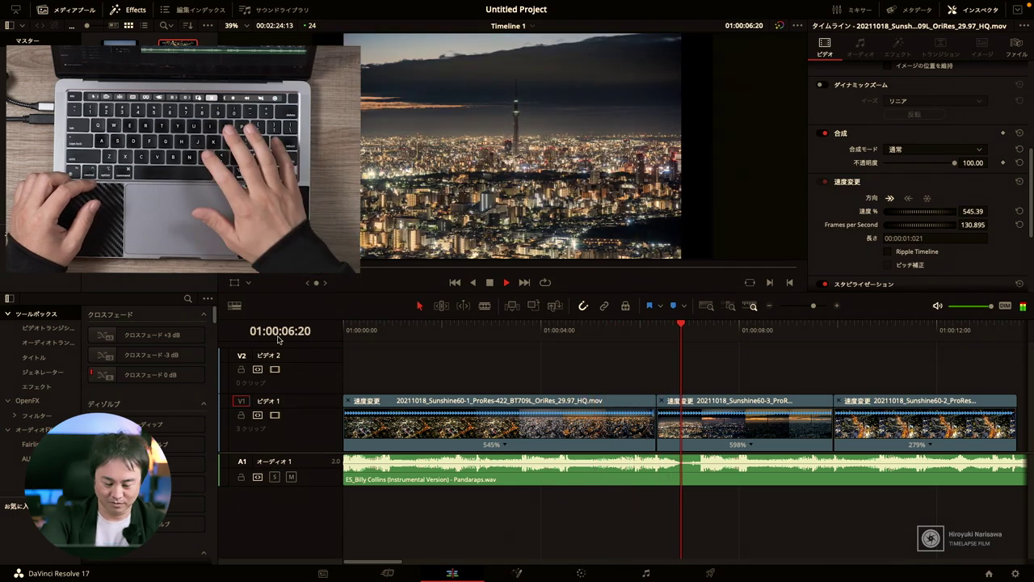
{"action": "key", "text": "m"}
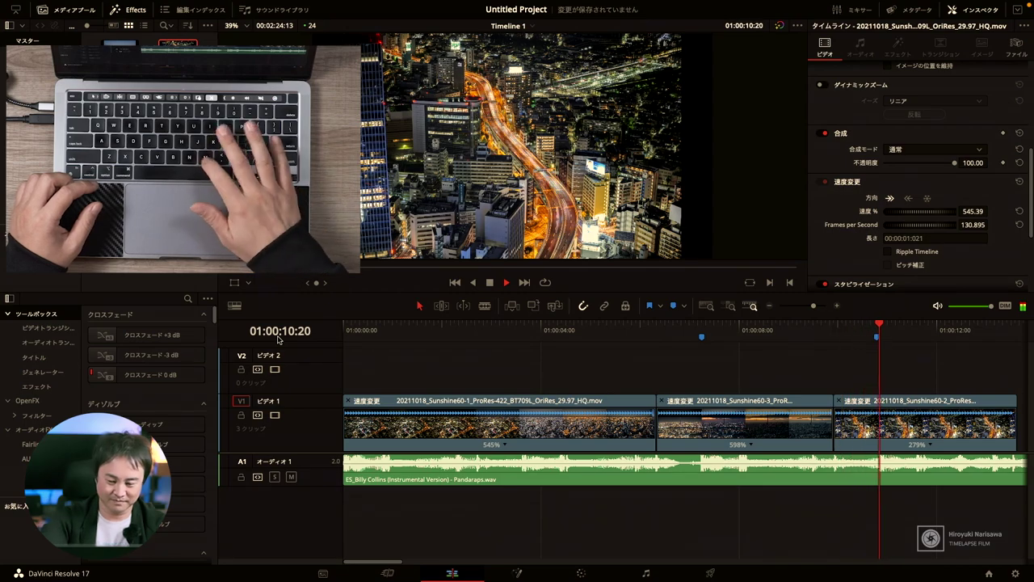
{"action": "key", "text": "m"}
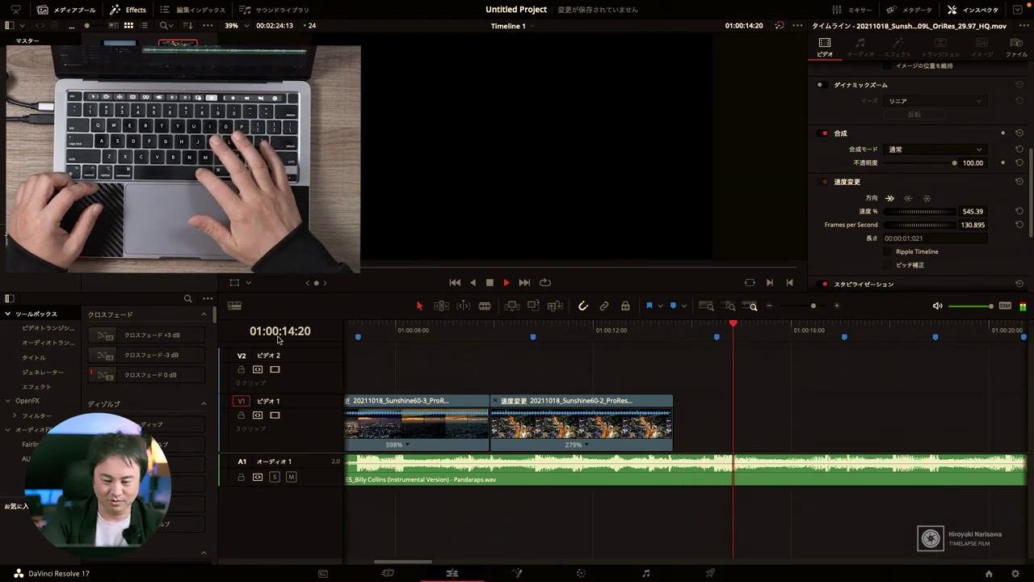
{"action": "key", "text": "space"}
{"action": "scroll", "coordinate": [569, 373], "scroll_direction": "left", "scroll_amount": 5}
{"action": "right_click", "coordinate": [568, 373]}
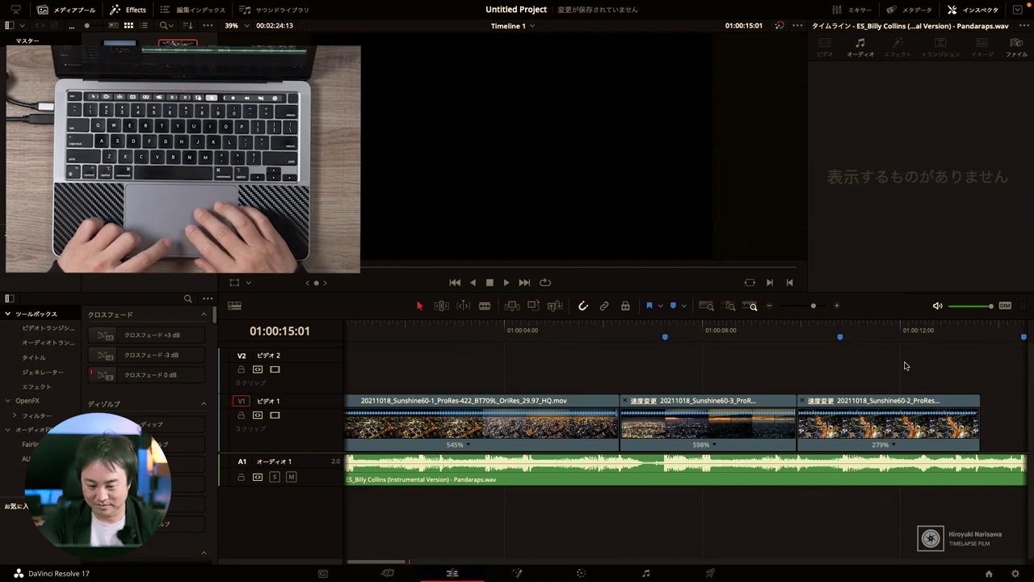
With snapping on, move the 279% and 598% clips so they line up with beat markers.
{"action": "left_click", "coordinate": [897, 421]}
{"action": "left_click_drag", "start_coordinate": [893, 428], "coordinate": [935, 429]}
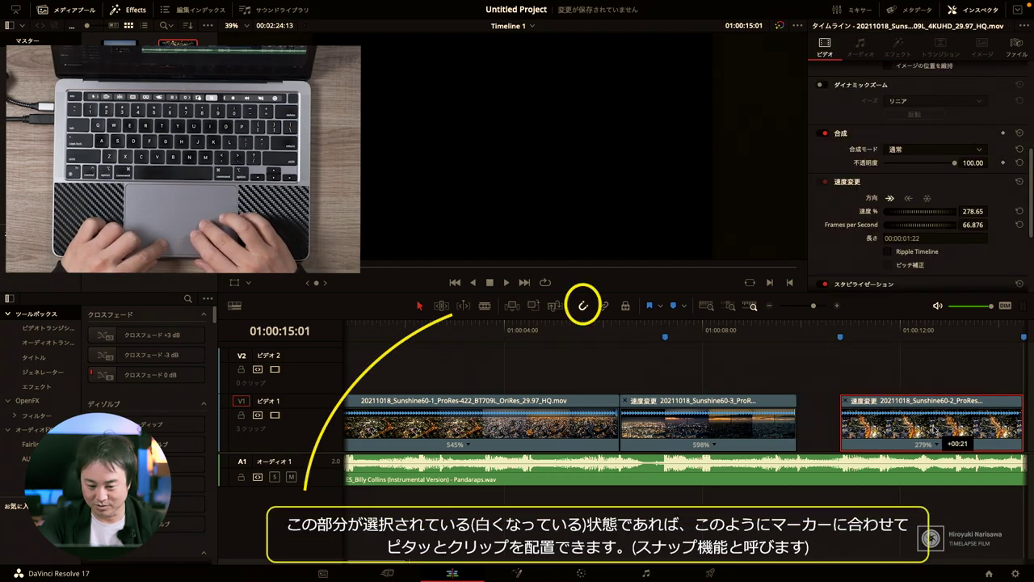
{"action": "left_click_drag", "start_coordinate": [760, 427], "coordinate": [805, 428]}
Retime the first clip to 478.81% so it ends on the first beat marker, then play from the start.
{"action": "left_click", "coordinate": [597, 426]}
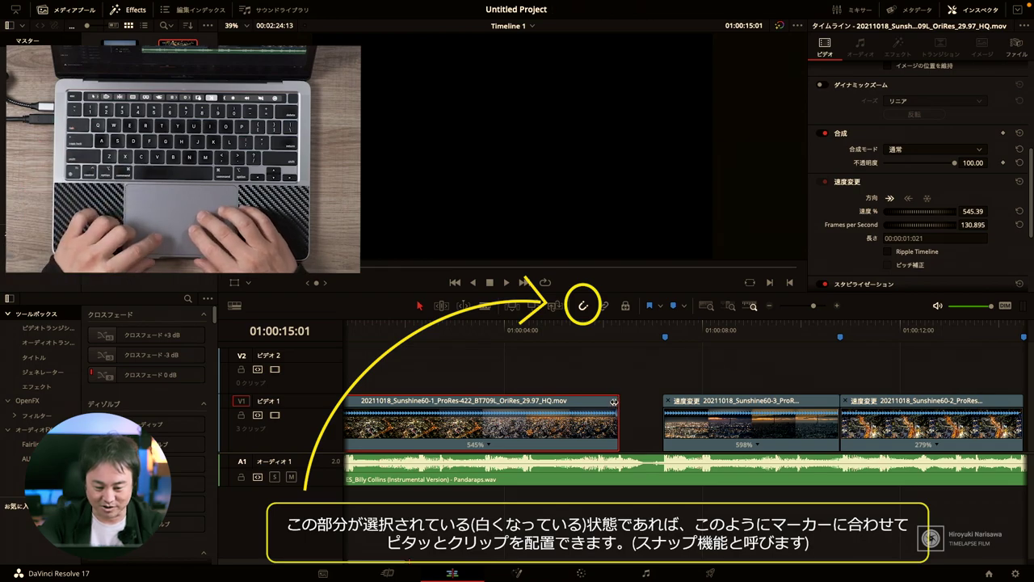
{"action": "left_click_drag", "start_coordinate": [656, 400], "coordinate": [484, 392]}
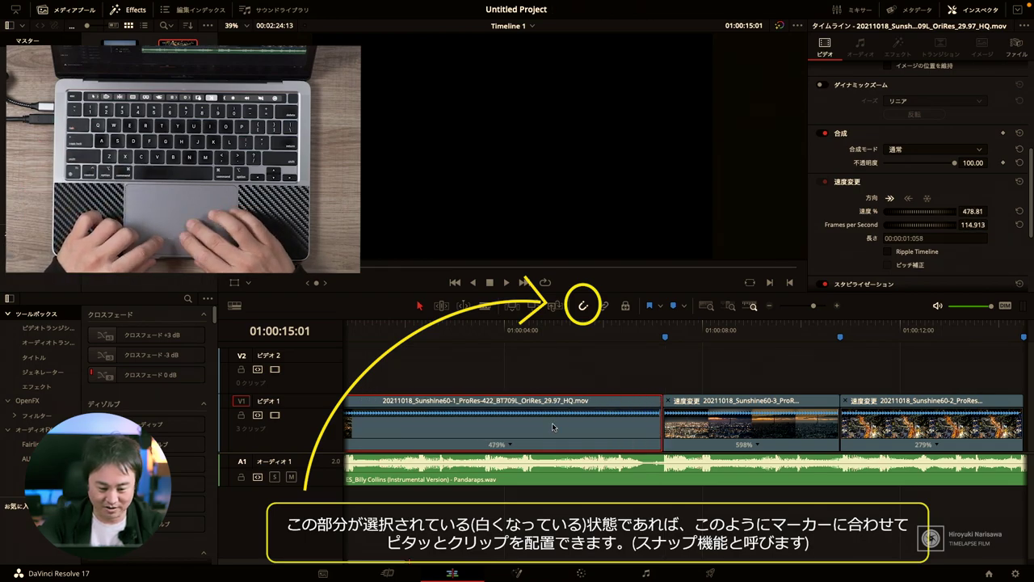
{"action": "key", "text": "Home"}
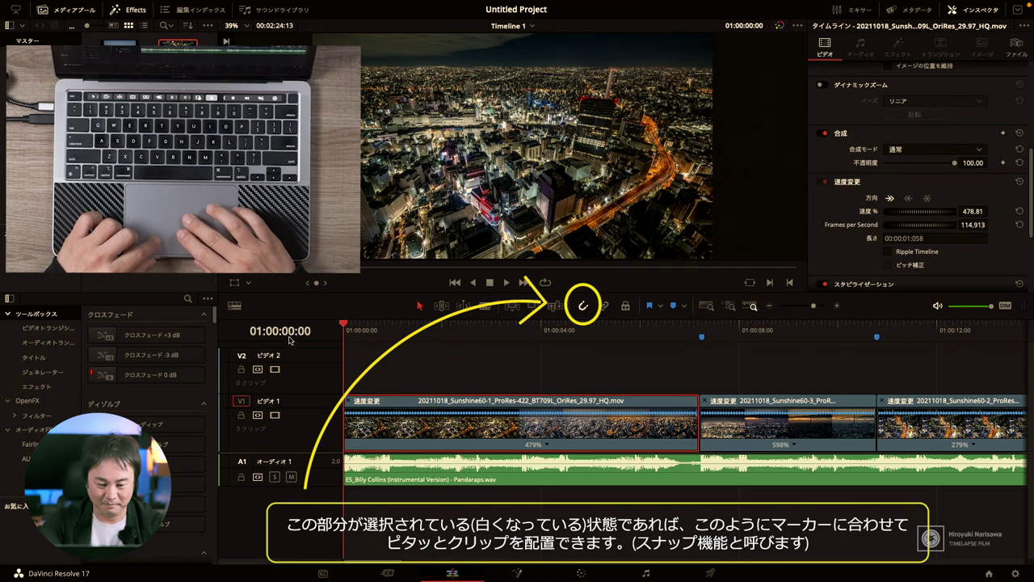
{"action": "key", "text": "space"}
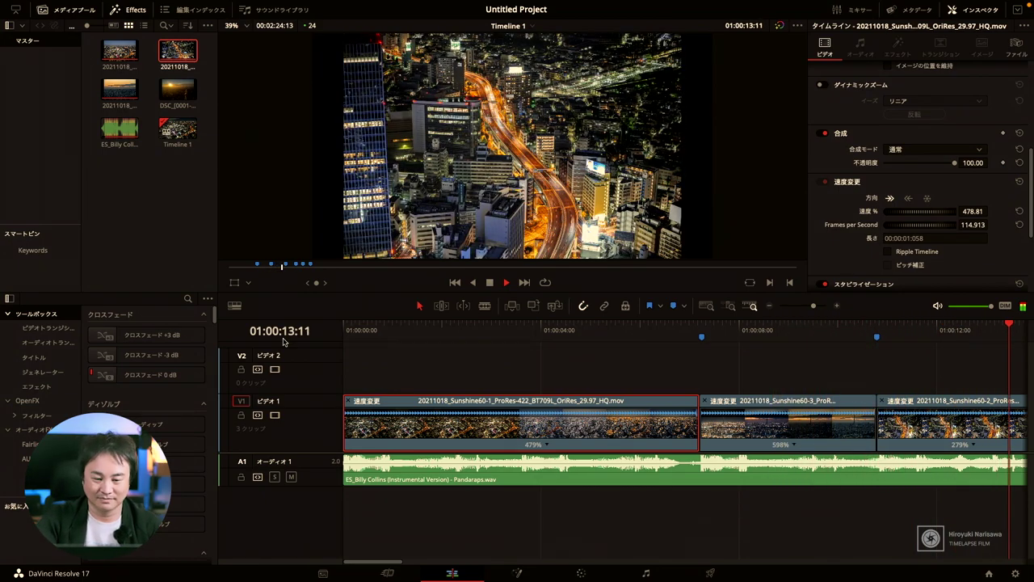
{"action": "key", "text": "space"}
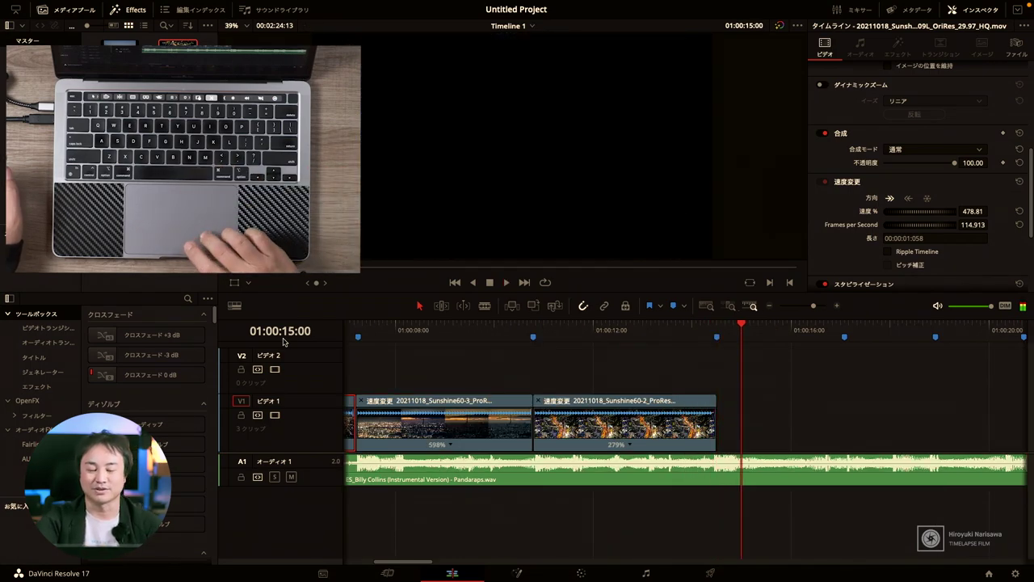
{"action": "scroll", "coordinate": [485, 354], "scroll_direction": "left", "scroll_amount": 5}
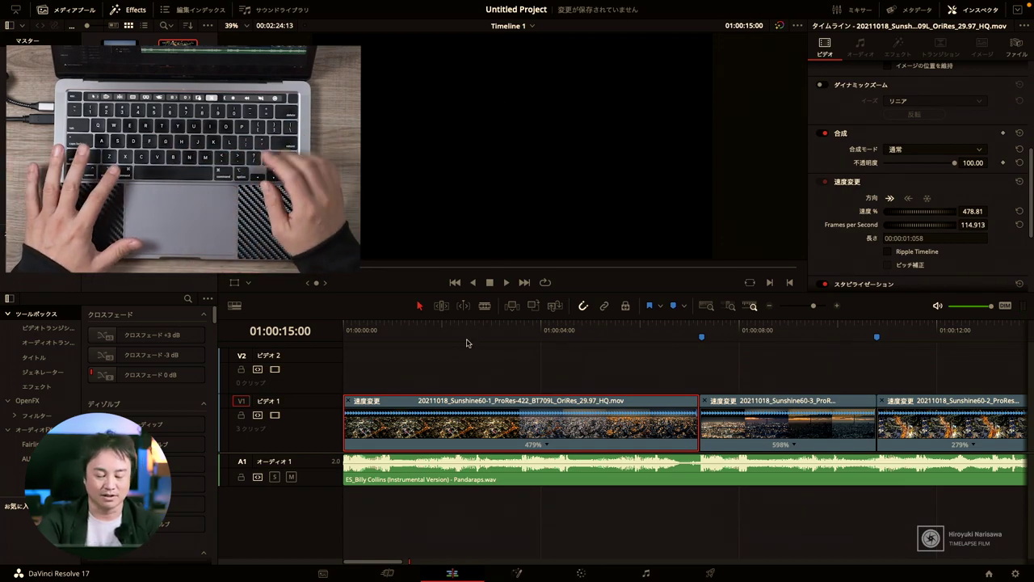
{"action": "key", "text": "Home"}
{"action": "key", "text": "ctrl+f"}
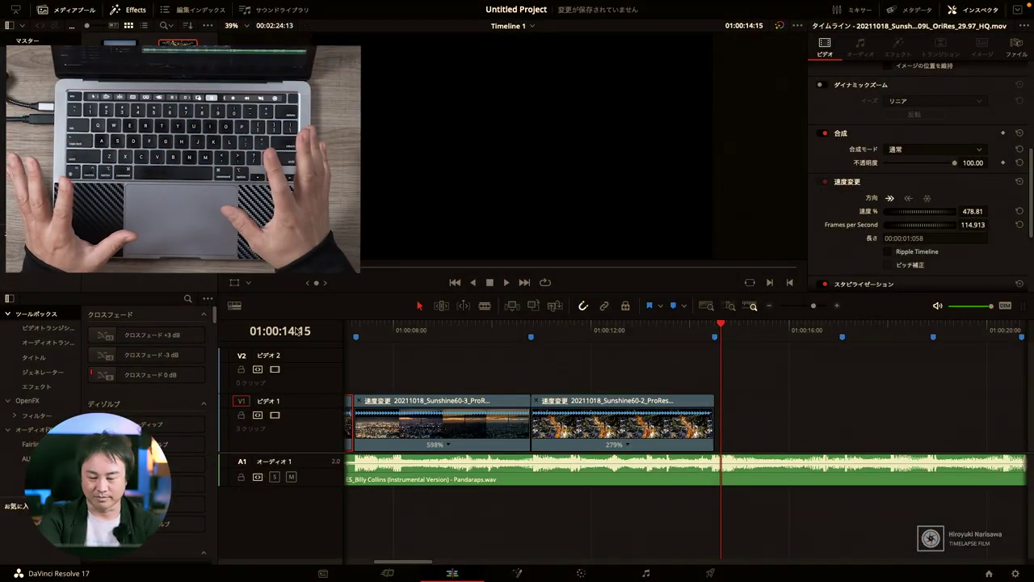
{"action": "key", "text": "Home"}
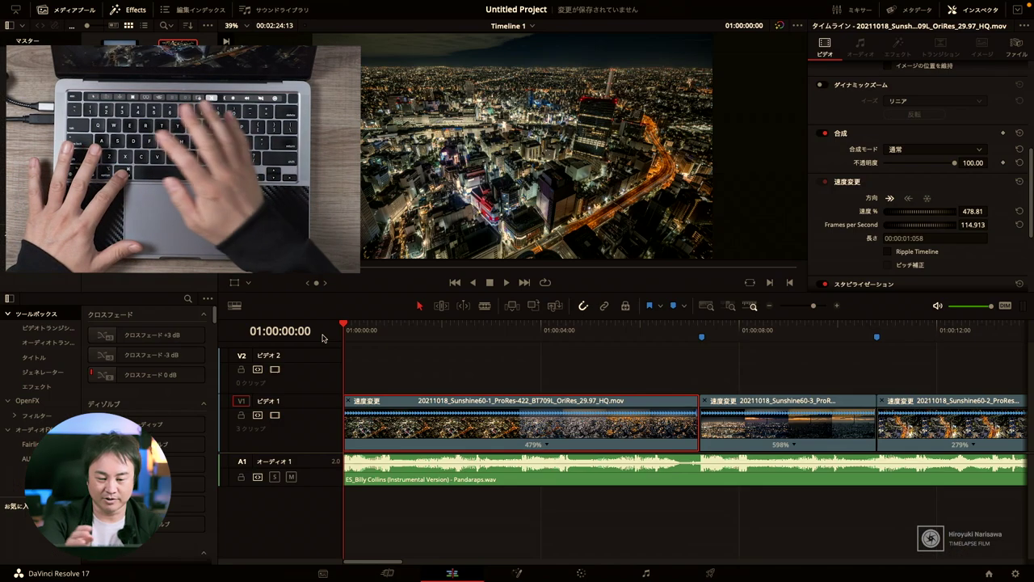
{"action": "key", "text": "p"}
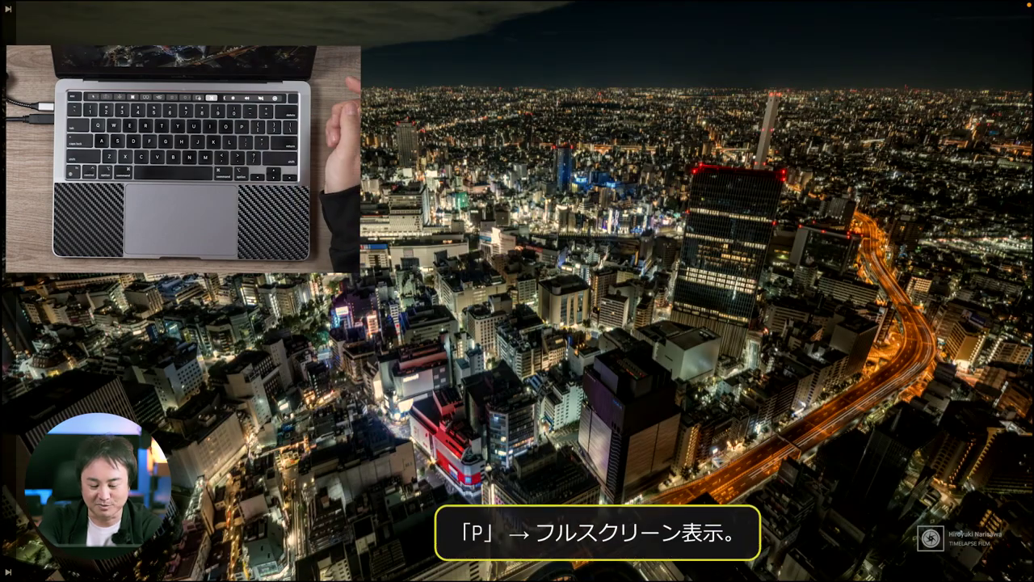
{"action": "key", "text": "p"}
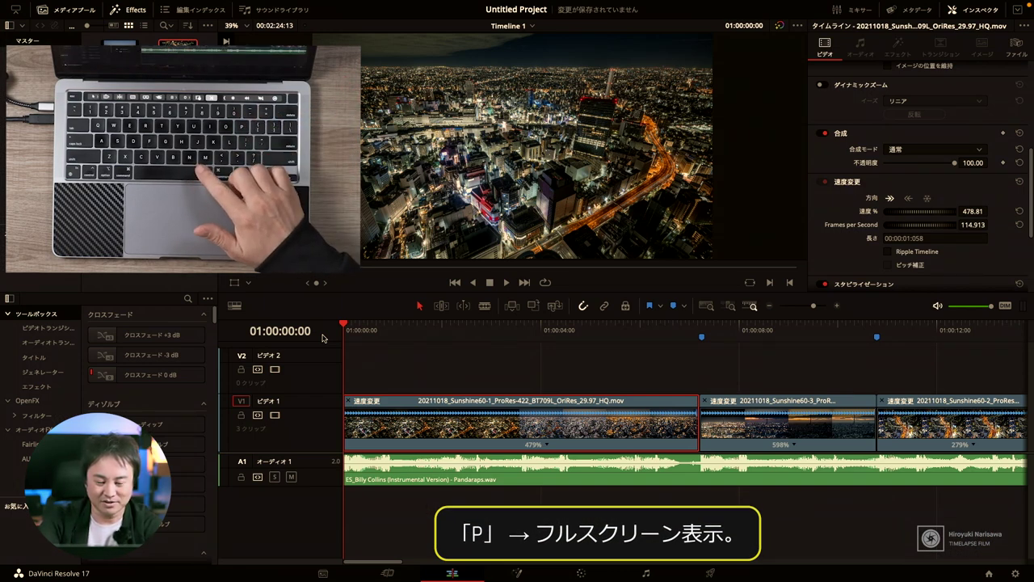
{"action": "key", "text": "space"}
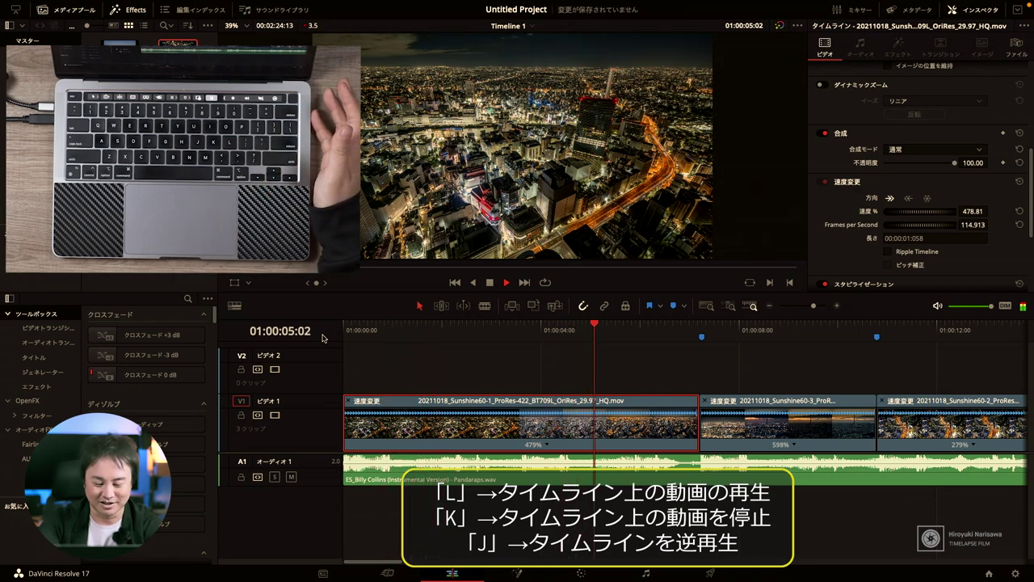
{"action": "key", "text": "k"}
{"action": "key", "text": "j"}
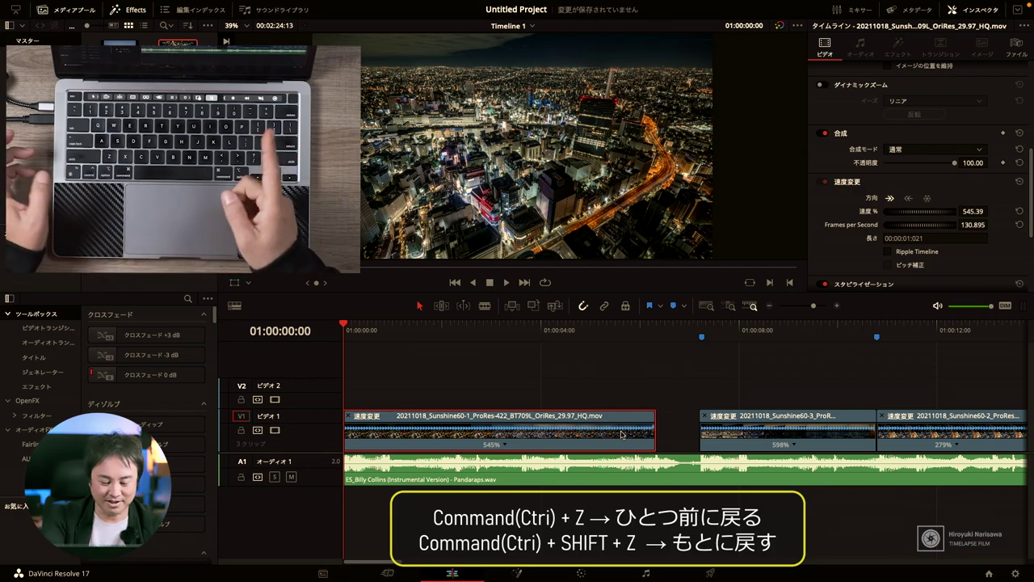
Undo the last retime, restoring the first V1 clip to 478.81% so it meets the 598% clip.
{"action": "key", "text": "ctrl+z"}
{"action": "key", "text": "ctrl+z"}
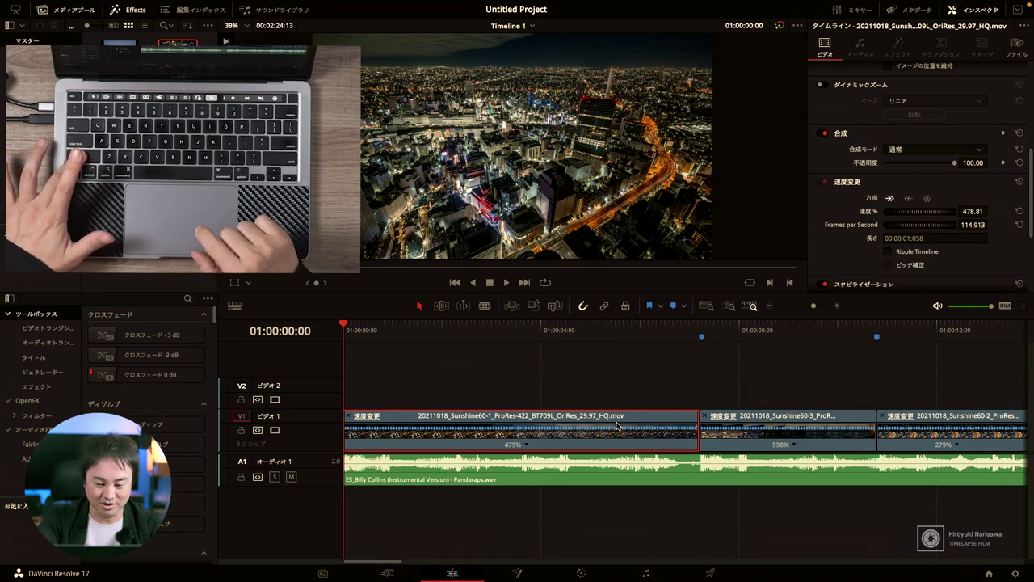
Enlarge the V1 track with big clip thumbnails and zoom out until the whole A1 music clip is visible.
{"action": "scroll", "coordinate": [617, 423], "scroll_direction": "up", "scroll_amount": 6}
{"action": "scroll", "coordinate": [617, 423], "scroll_direction": "down", "scroll_amount": 2}
{"action": "scroll", "coordinate": [617, 423], "scroll_direction": "up", "scroll_amount": 2}
{"action": "scroll", "coordinate": [692, 409], "scroll_direction": "down", "scroll_amount": 2}
{"action": "scroll", "coordinate": [711, 412], "scroll_direction": "up", "scroll_amount": 2}
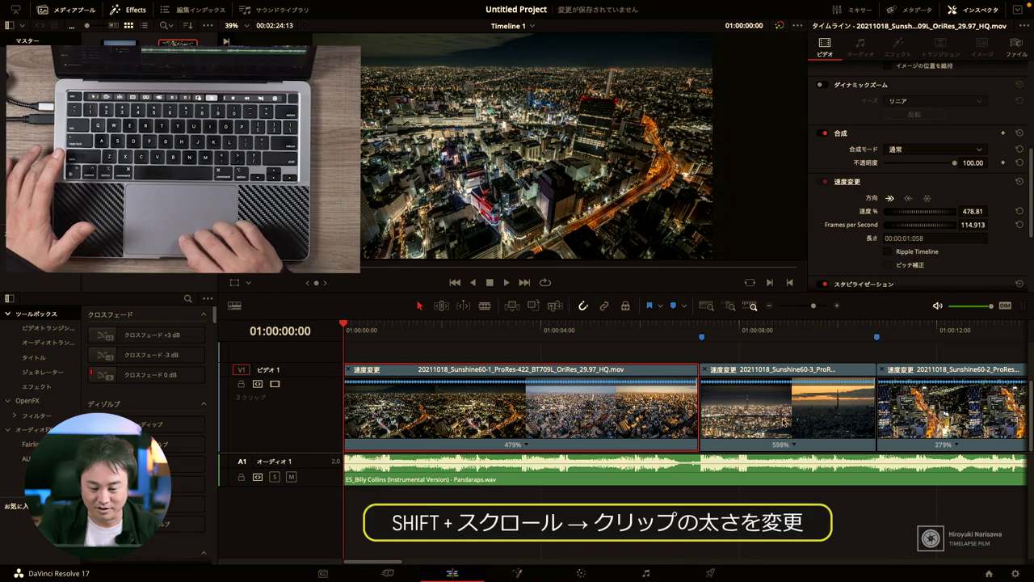
{"action": "scroll", "coordinate": [652, 417], "scroll_direction": "down", "scroll_amount": 2}
{"action": "scroll", "coordinate": [651, 417], "scroll_direction": "up", "scroll_amount": 2}
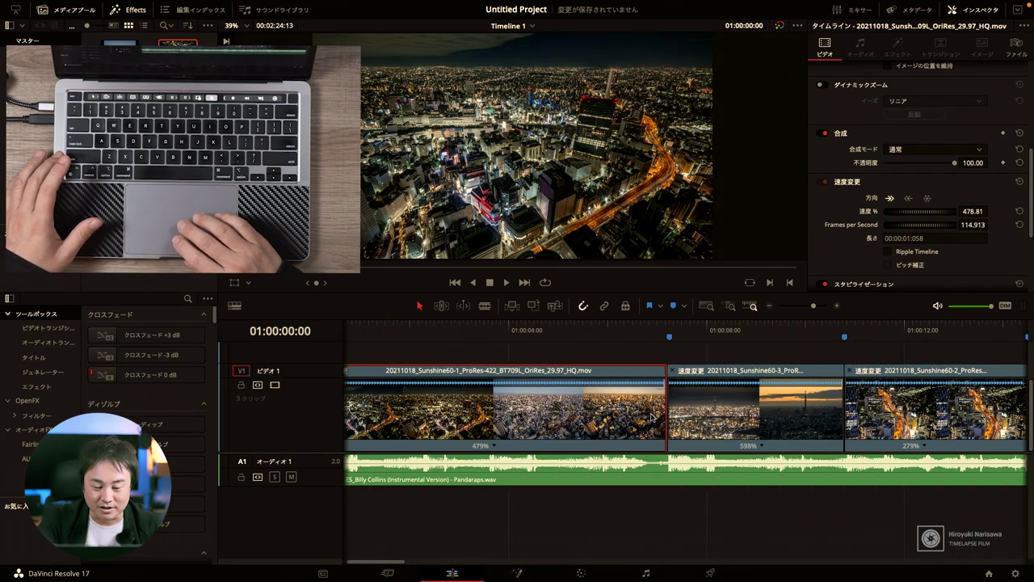
{"action": "scroll", "coordinate": [652, 417], "scroll_direction": "right", "scroll_amount": 5}
{"action": "scroll", "coordinate": [651, 417], "scroll_direction": "left", "scroll_amount": 10}
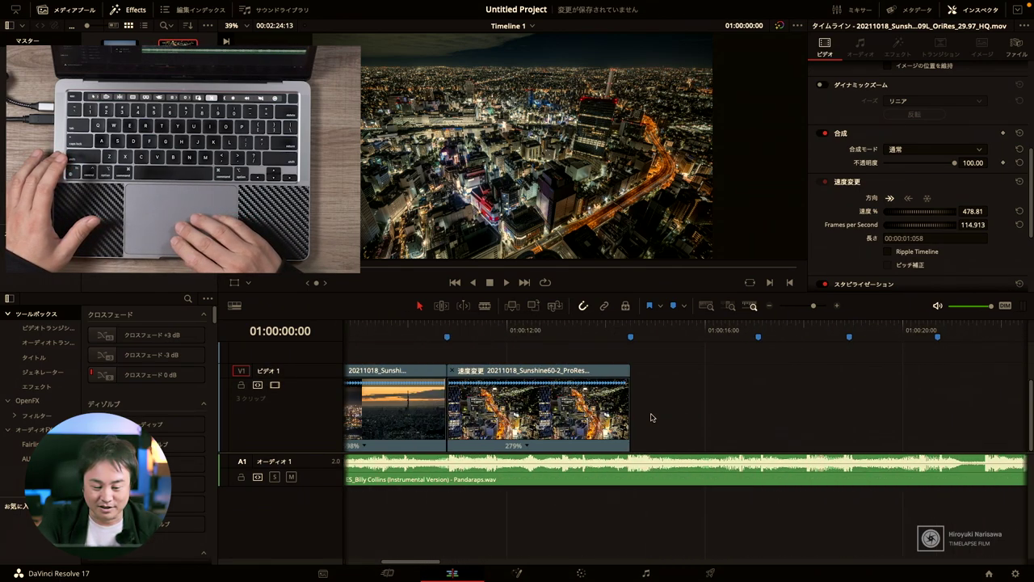
{"action": "scroll", "coordinate": [651, 417], "scroll_direction": "left", "scroll_amount": 2}
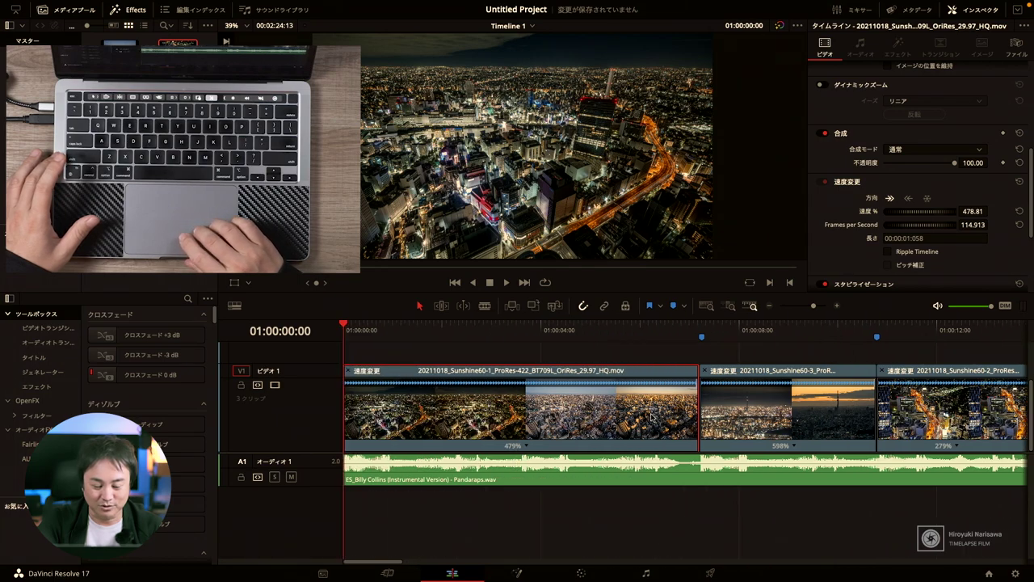
{"action": "scroll", "coordinate": [651, 417], "scroll_direction": "down", "scroll_amount": 1}
{"action": "scroll", "coordinate": [651, 417], "scroll_direction": "up", "scroll_amount": 1}
{"action": "scroll", "coordinate": [602, 415], "scroll_direction": "down", "scroll_amount": 2}
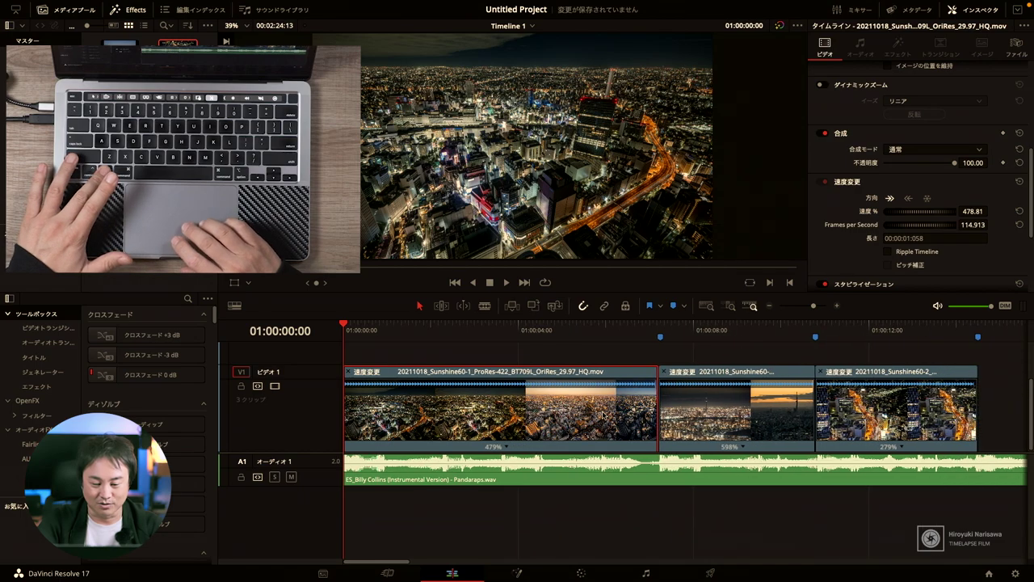
{"action": "scroll", "coordinate": [602, 414], "scroll_direction": "down", "scroll_amount": 2}
{"action": "scroll", "coordinate": [602, 414], "scroll_direction": "down", "scroll_amount": 2}
{"action": "scroll", "coordinate": [602, 415], "scroll_direction": "down", "scroll_amount": 2}
{"action": "scroll", "coordinate": [602, 415], "scroll_direction": "down", "scroll_amount": 2}
{"action": "scroll", "coordinate": [602, 414], "scroll_direction": "up", "scroll_amount": 2}
{"action": "scroll", "coordinate": [602, 414], "scroll_direction": "up", "scroll_amount": 2}
{"action": "scroll", "coordinate": [602, 414], "scroll_direction": "down", "scroll_amount": 3}
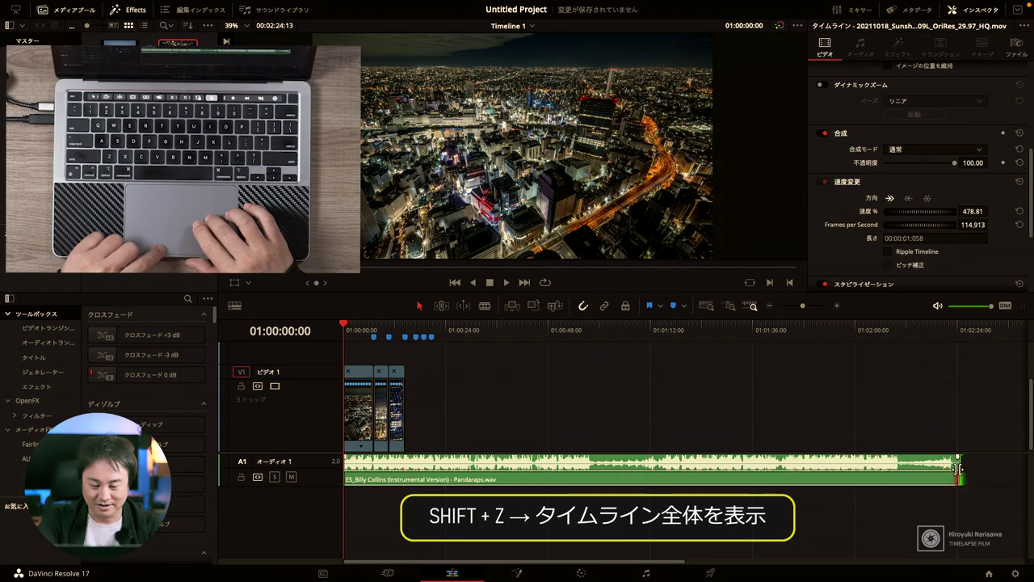
Trim the A1 music's end back to about 01:00:20 and fit the whole sequence into the timeline view.
{"action": "left_click_drag", "start_coordinate": [957, 469], "coordinate": [436, 469]}
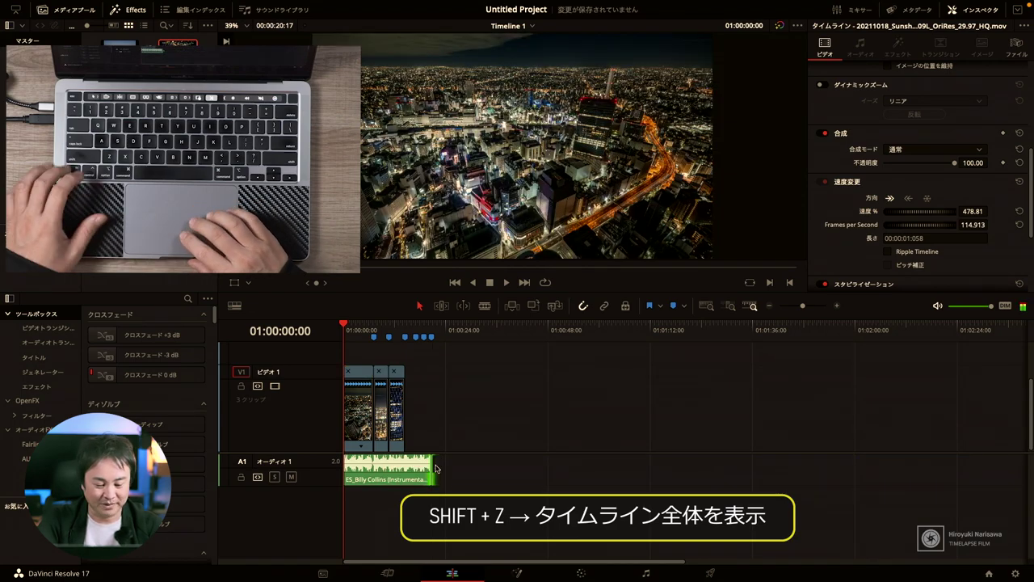
{"action": "key", "text": "shift+z"}
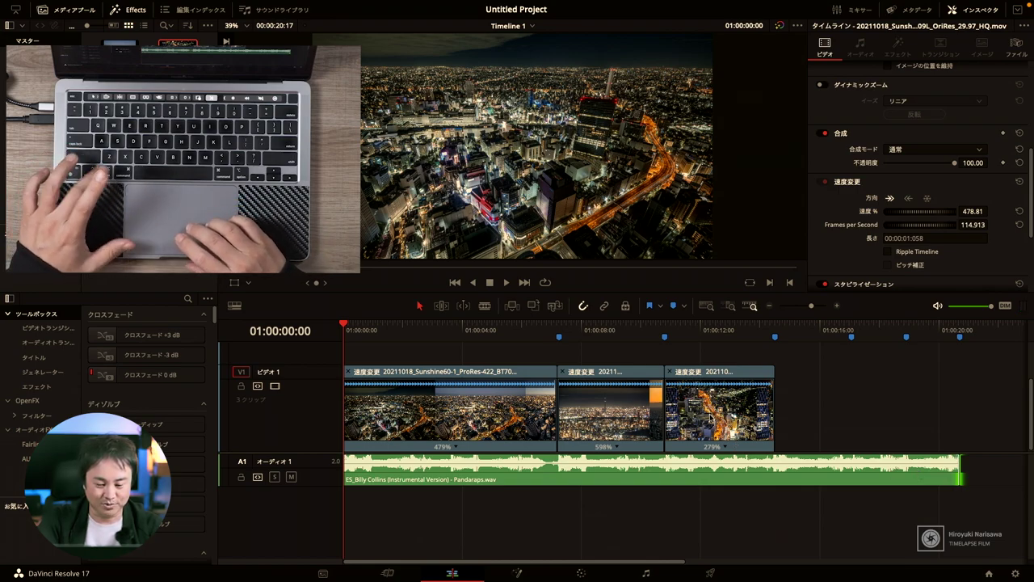
{"action": "scroll", "coordinate": [710, 415], "scroll_direction": "up", "scroll_amount": 5}
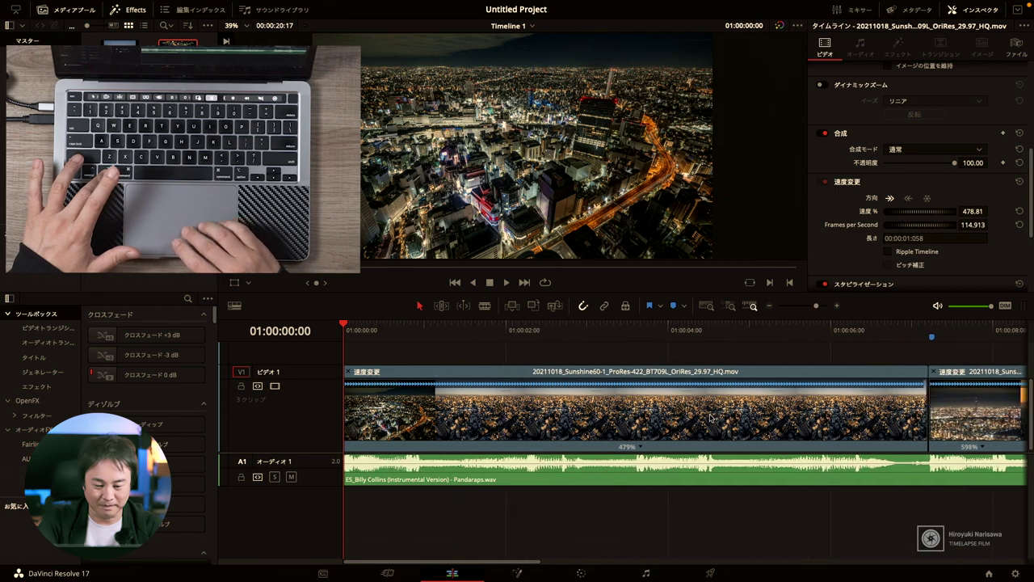
{"action": "scroll", "coordinate": [709, 417], "scroll_direction": "up", "scroll_amount": 2}
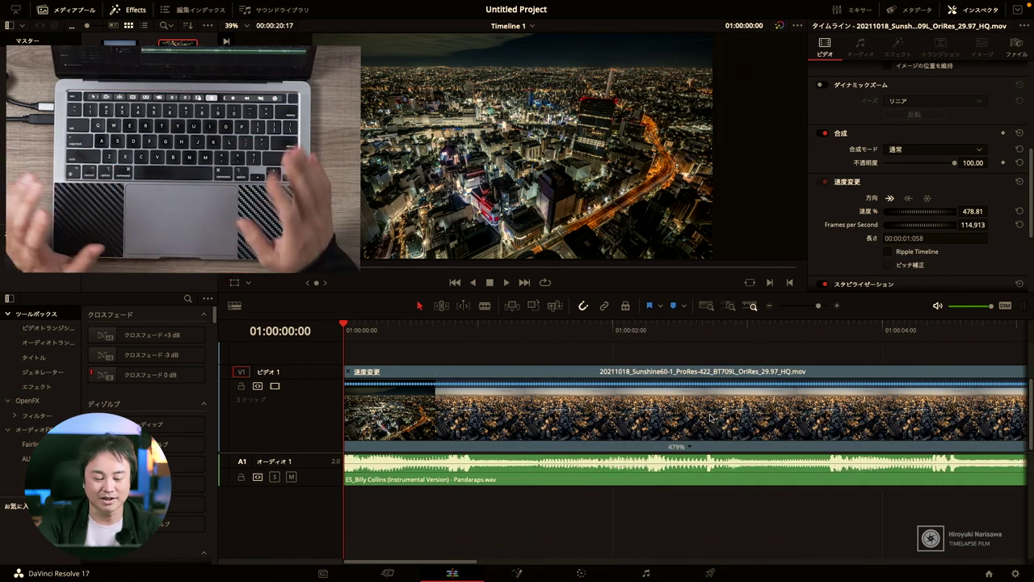
{"action": "key", "text": "shift+z"}
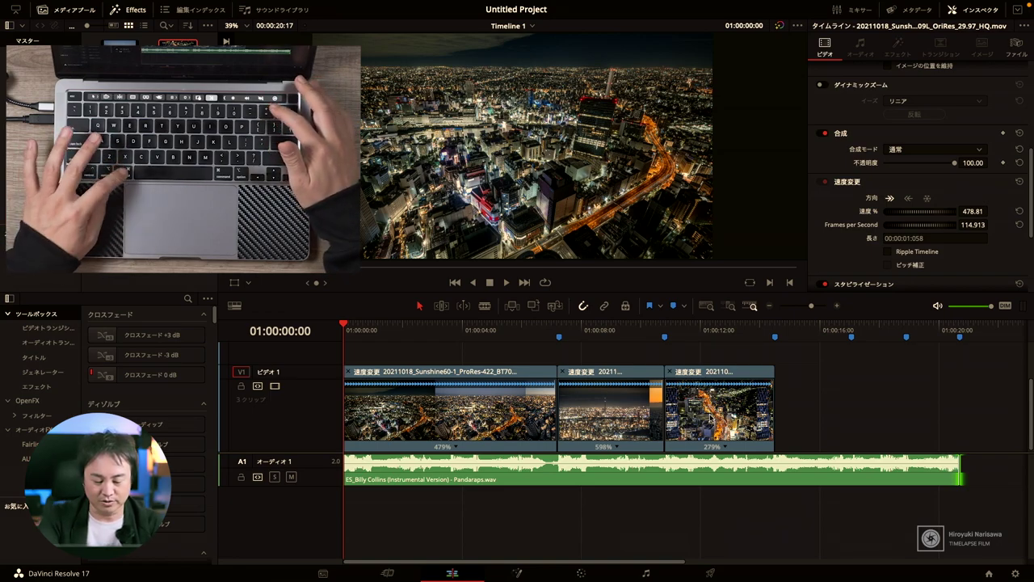
{"action": "key", "text": "ctrl+equal"}
{"action": "key", "text": "ctrl+equal"}
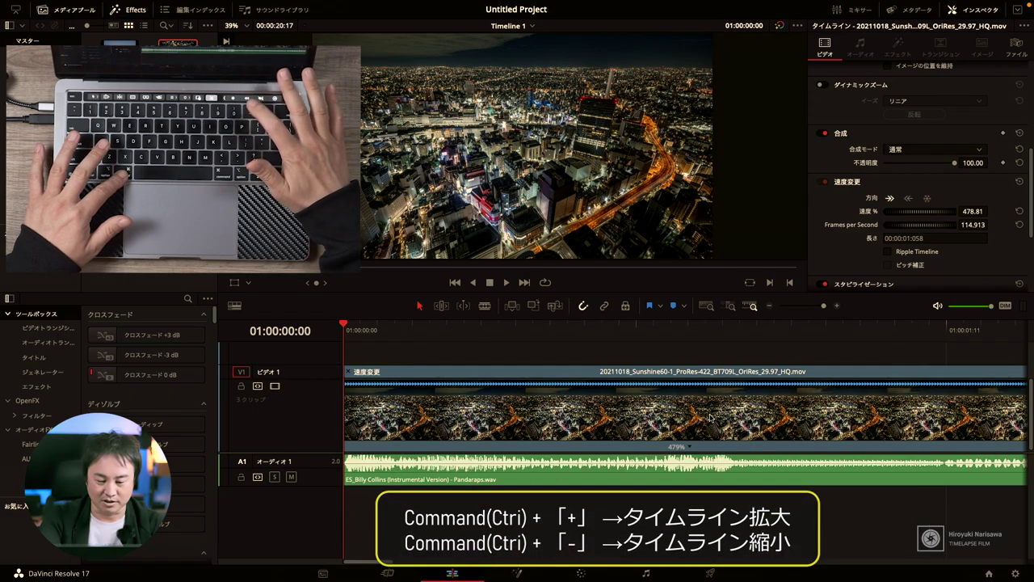
{"action": "key", "text": "ctrl+minus"}
{"action": "key", "text": "ctrl+minus"}
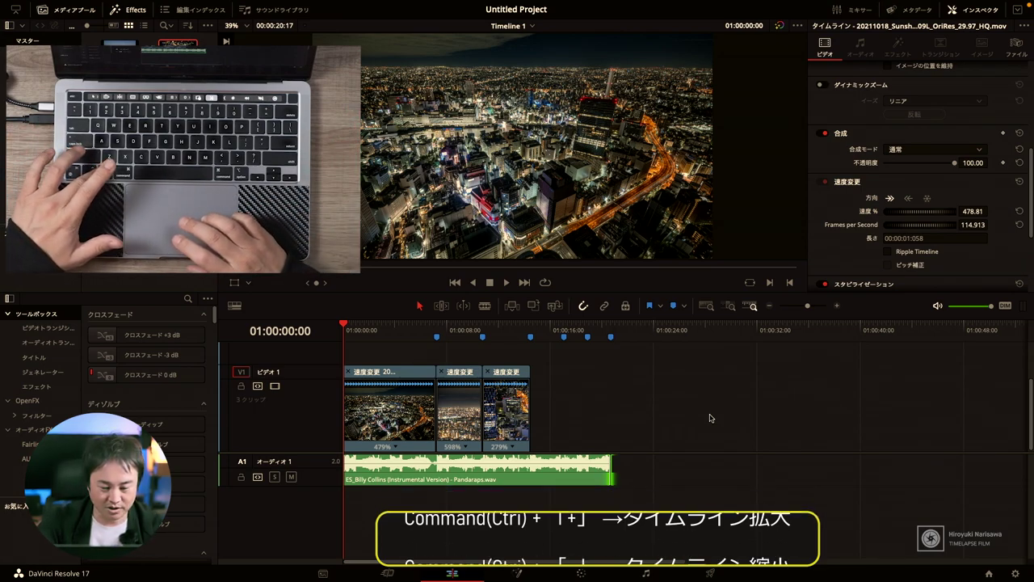
{"action": "key", "text": "ctrl+minus"}
{"action": "key", "text": "ctrl+equal"}
{"action": "key", "text": "ctrl+equal"}
{"action": "key", "text": "ctrl+equal"}
{"action": "key", "text": "ctrl+equal"}
{"action": "key", "text": "ctrl+equal"}
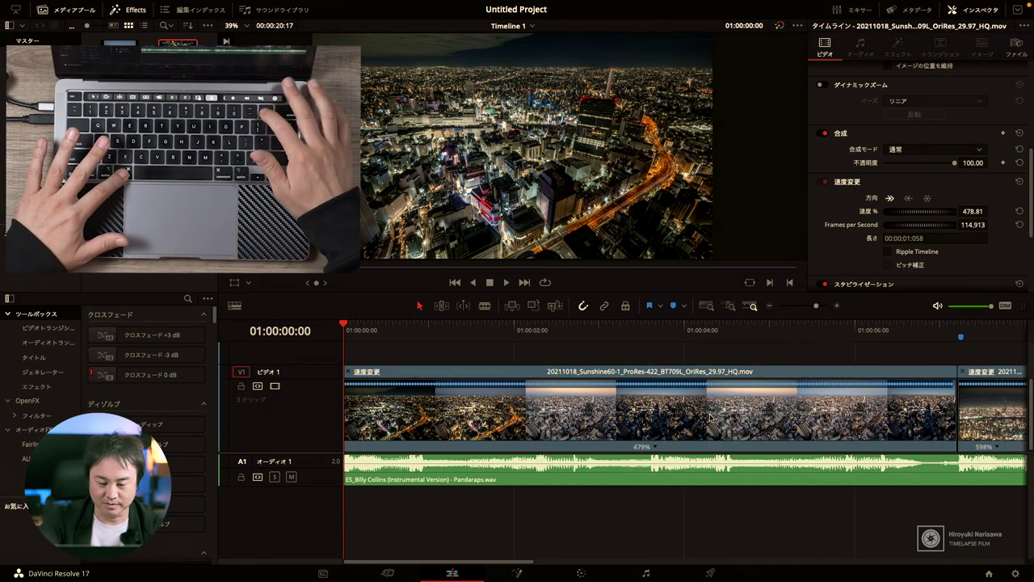
{"action": "key", "text": "ctrl+minus"}
{"action": "key", "text": "ctrl+minus"}
{"action": "key", "text": "ctrl+minus"}
{"action": "key", "text": "ctrl+minus"}
{"action": "key", "text": "ctrl+minus"}
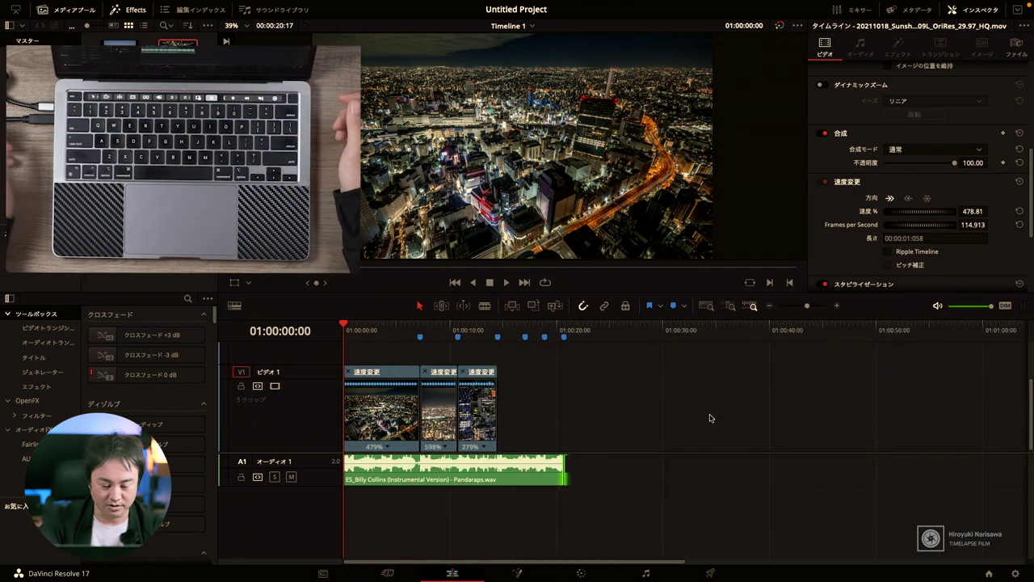
{"action": "key", "text": "ctrl+equal"}
{"action": "key", "text": "ctrl+equal"}
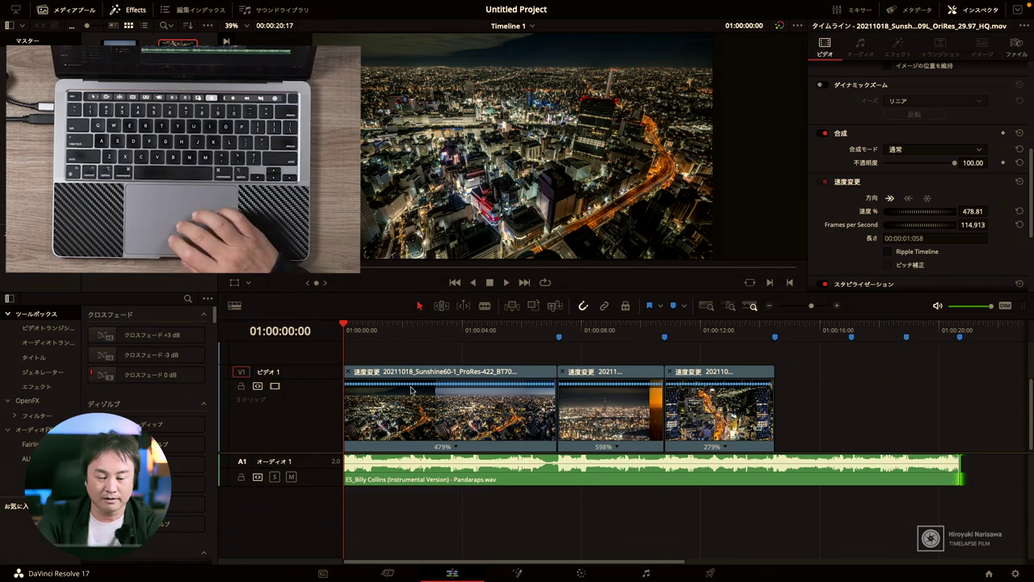
Play the first 479% clip from about 01:00:02, stop at 01:00:03:14, and bring up its clip menu.
{"action": "left_click", "coordinate": [409, 328]}
{"action": "key", "text": "space"}
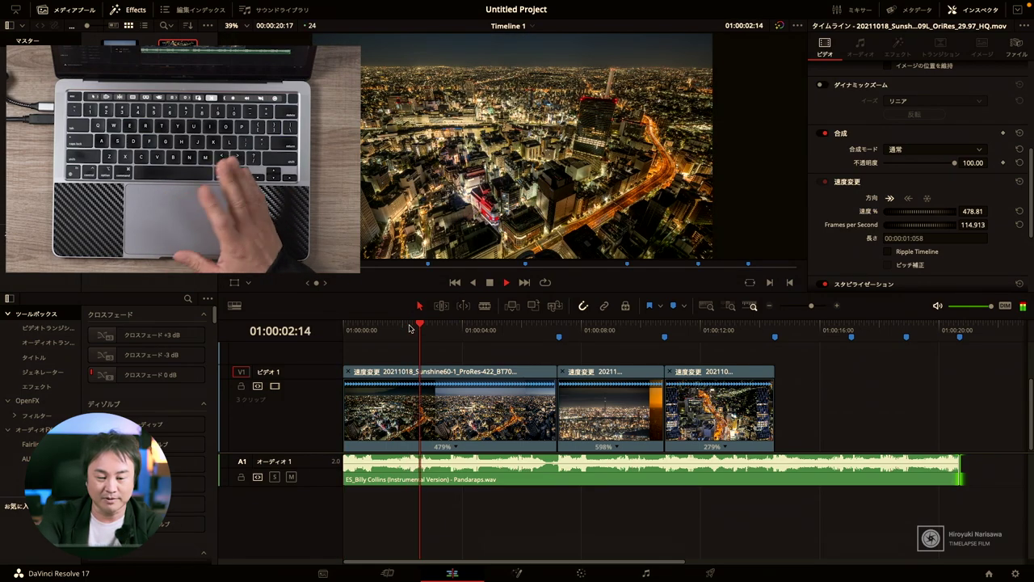
{"action": "key", "text": "space"}
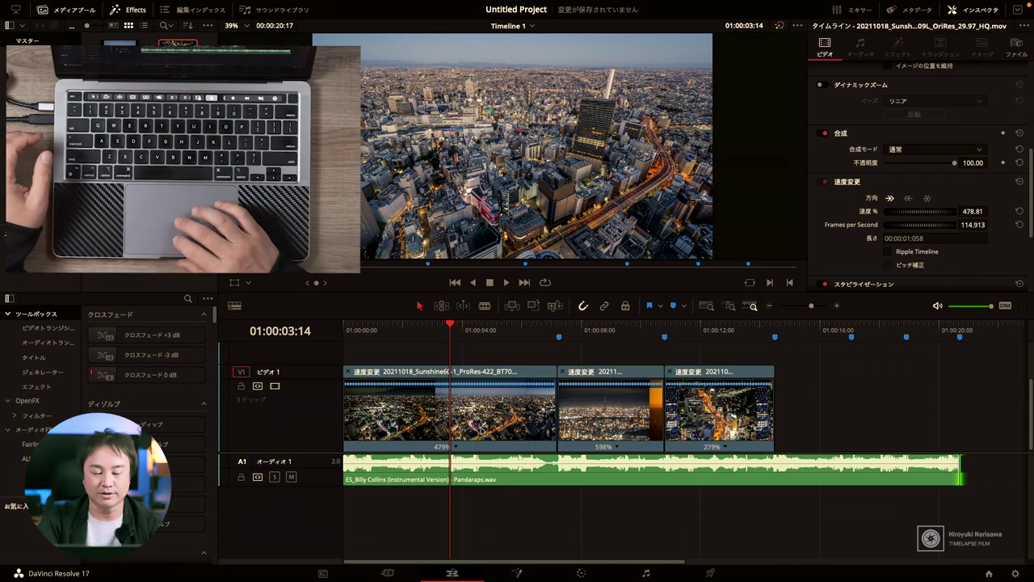
{"action": "right_click", "coordinate": [483, 422]}
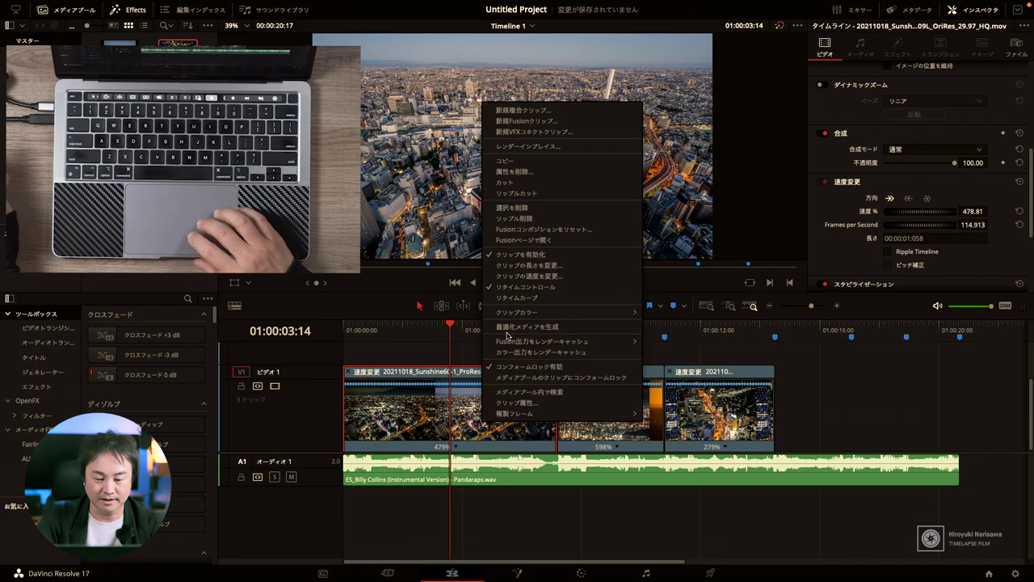
Generate optimized media for the first 479% clip, then drag the playhead back to the timeline start.
{"action": "left_click", "coordinate": [510, 327]}
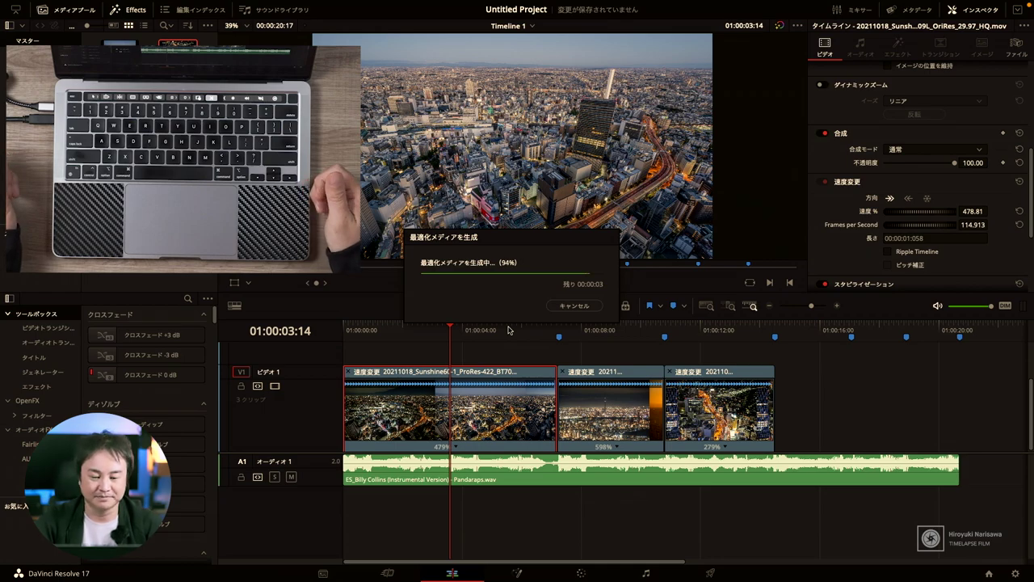
{"action": "left_click_drag", "start_coordinate": [450, 328], "coordinate": [312, 332]}
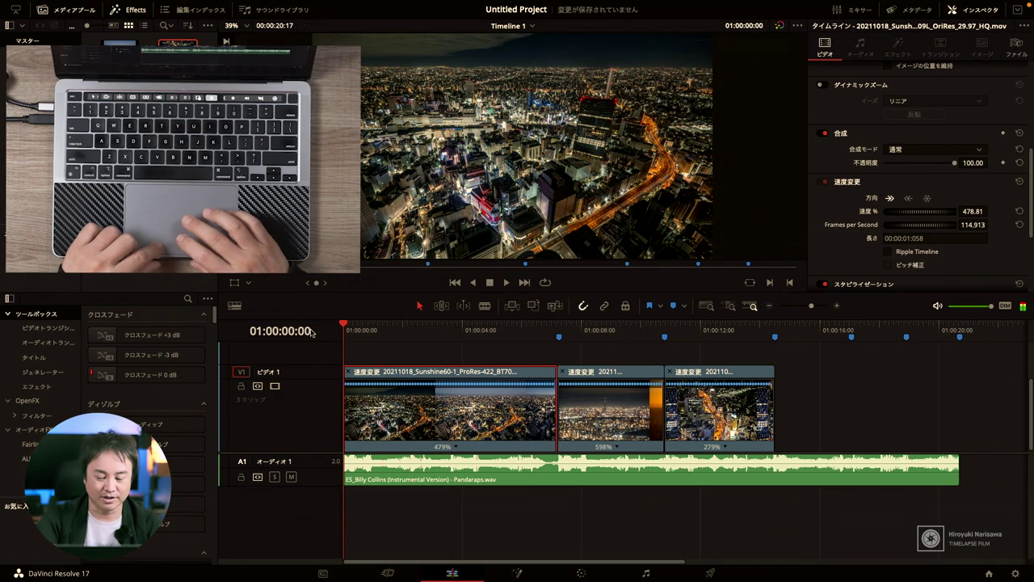
Watch the 479%, 598% and 279% timelapse edit full screen, then reset the playhead to about 01:00:02.
{"action": "key", "text": "space"}
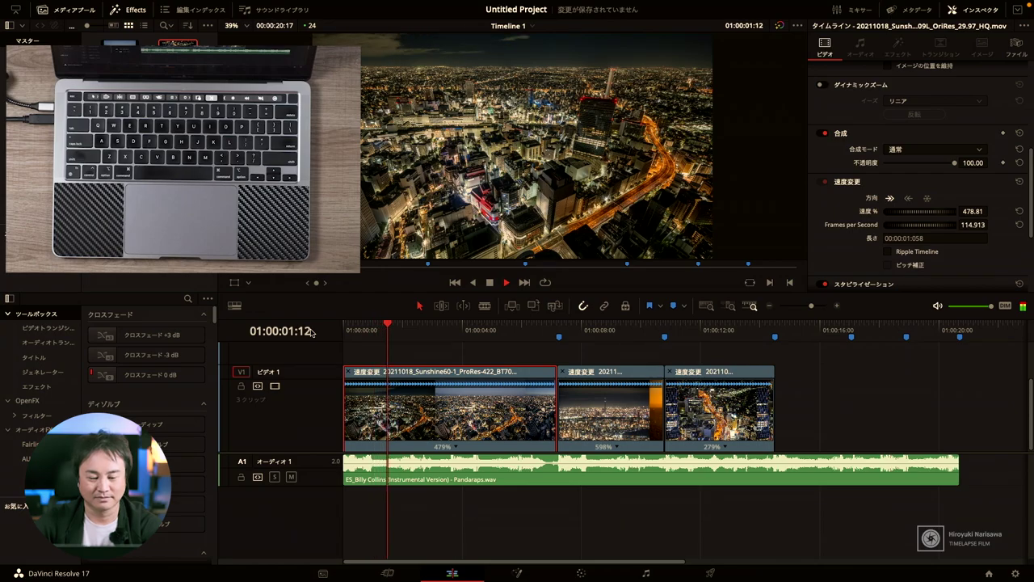
{"action": "key", "text": "super+f"}
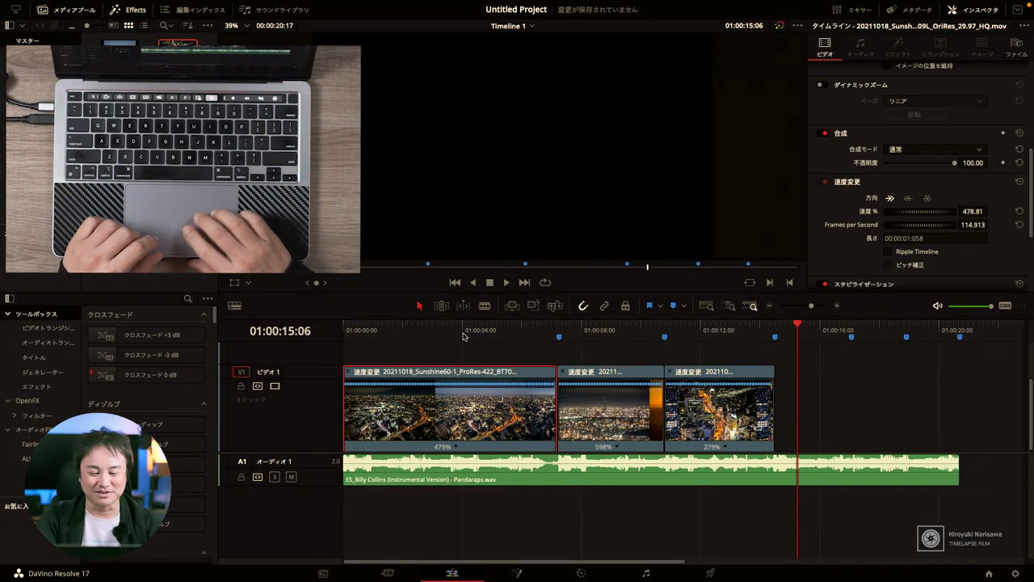
{"action": "left_click", "coordinate": [404, 328]}
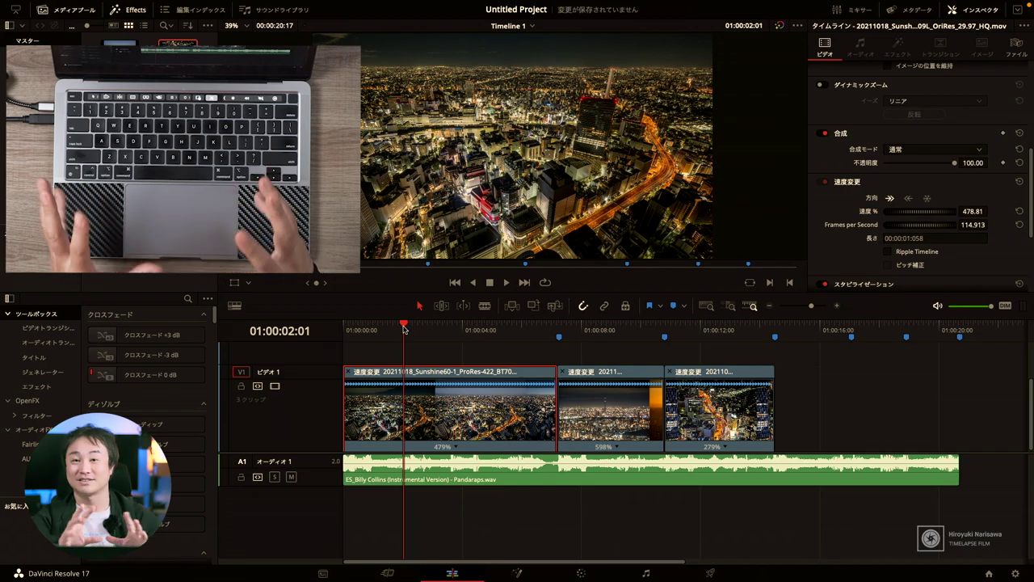